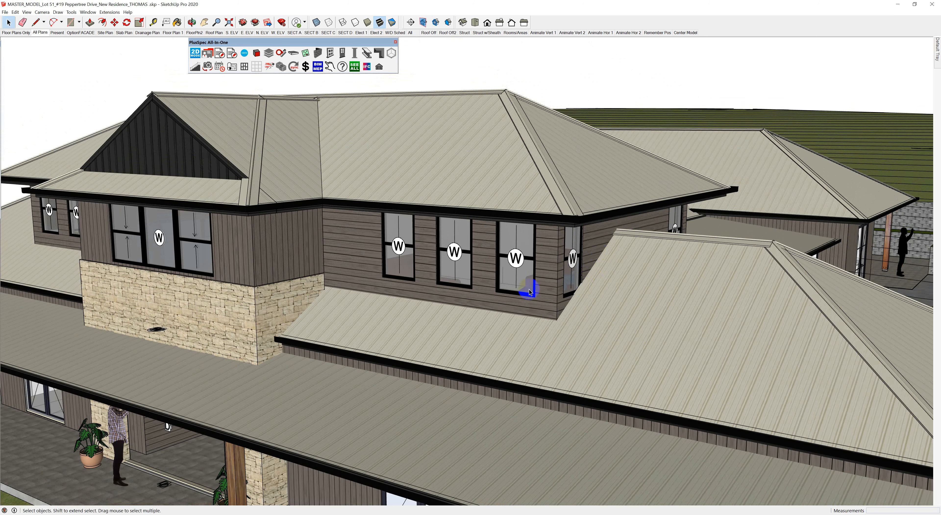
Copy the upper-storey roof 30 m along the green axis, clear of the house
{"action": "middle_click_drag", "start_coordinate": [530, 291], "coordinate": [505, 263]}
{"action": "left_click", "coordinate": [468, 198]}
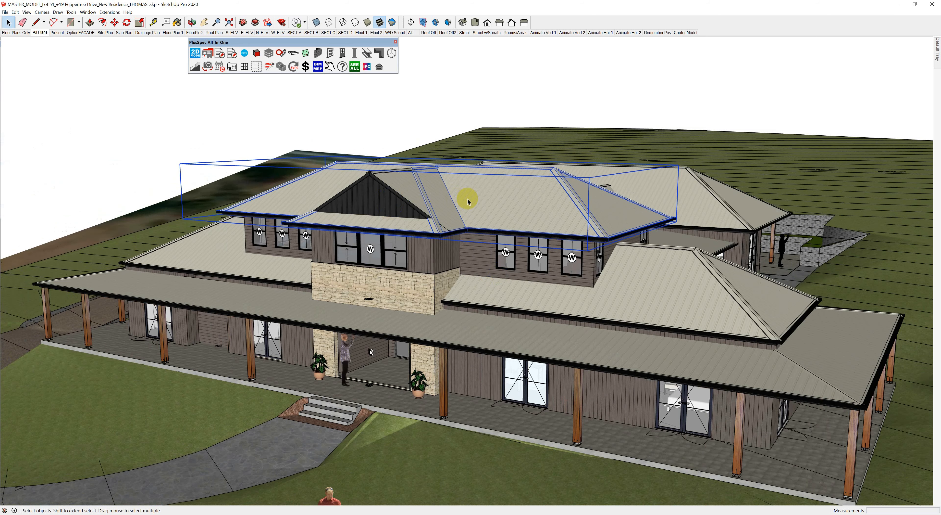
{"action": "scroll", "coordinate": [521, 219], "scroll_direction": "down", "scroll_amount": 3}
{"action": "key", "text": "m"}
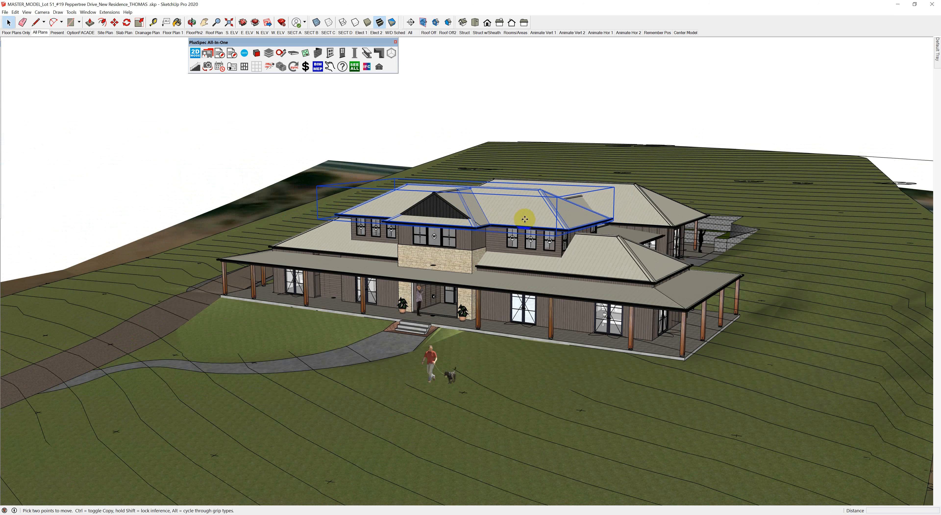
{"action": "key", "text": "ctrl"}
{"action": "left_click", "coordinate": [529, 219]}
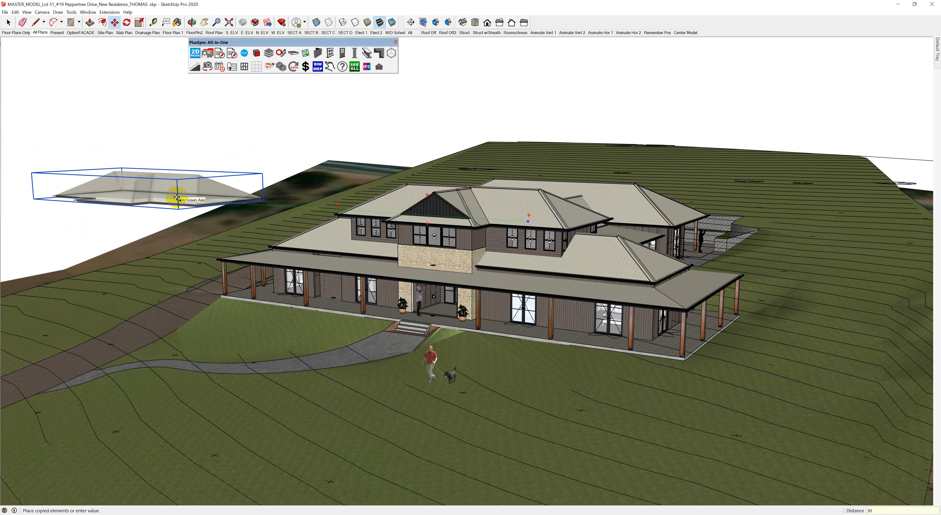
{"action": "left_click", "coordinate": [177, 198]}
{"action": "middle_click_drag", "start_coordinate": [431, 226], "coordinate": [512, 279]}
{"action": "key", "text": "space"}
Add a Dutch gable to the copied roof's front hip: 90° pitch, 600 mm overhang down to roof face, fascia included, face kept, 0 mm offset
{"action": "scroll", "coordinate": [353, 182], "scroll_direction": "up", "scroll_amount": 3}
{"action": "right_click", "coordinate": [327, 179]}
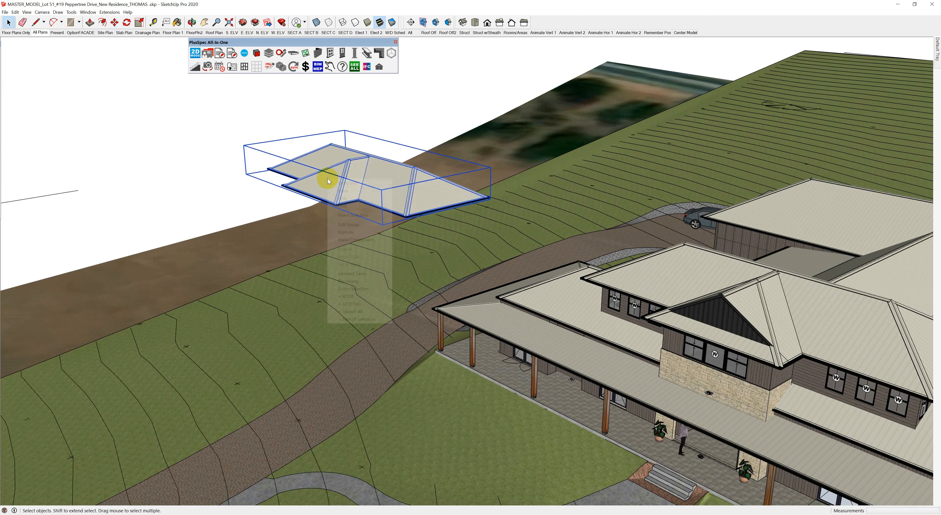
{"action": "mouse_move", "coordinate": [367, 297]}
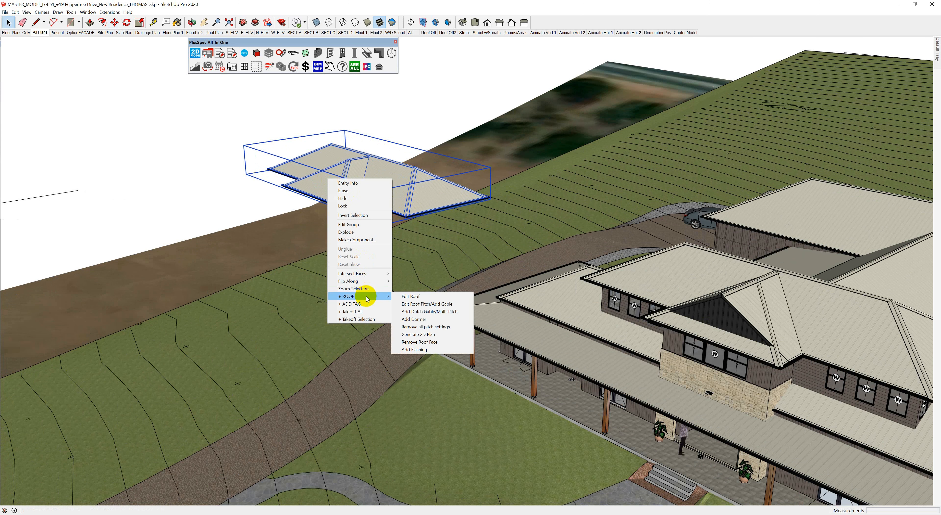
{"action": "left_click", "coordinate": [426, 311]}
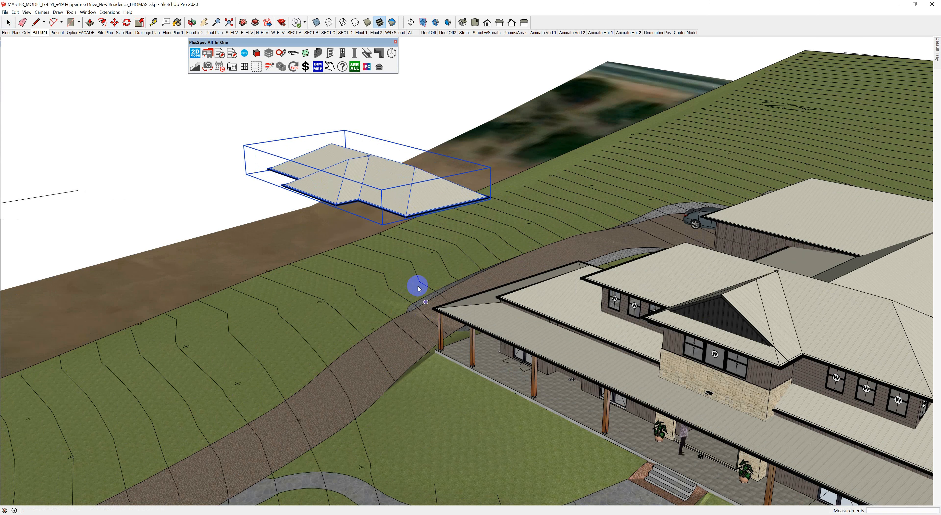
{"action": "scroll", "coordinate": [342, 188], "scroll_direction": "up", "scroll_amount": 2}
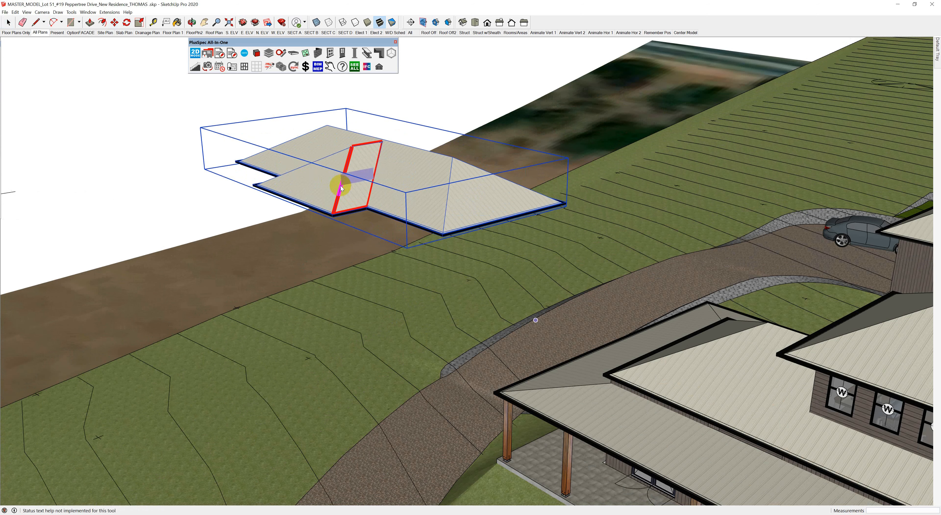
{"action": "left_click", "coordinate": [325, 192]}
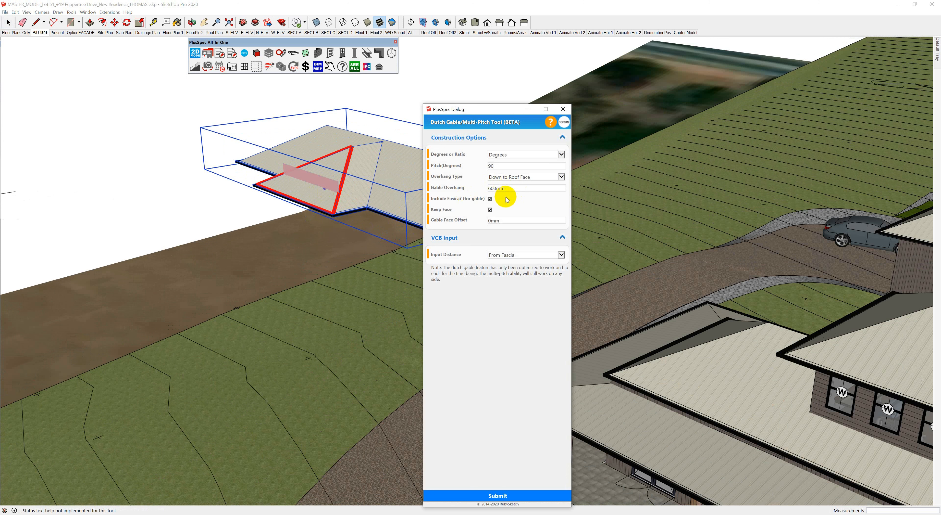
{"action": "left_click", "coordinate": [477, 499]}
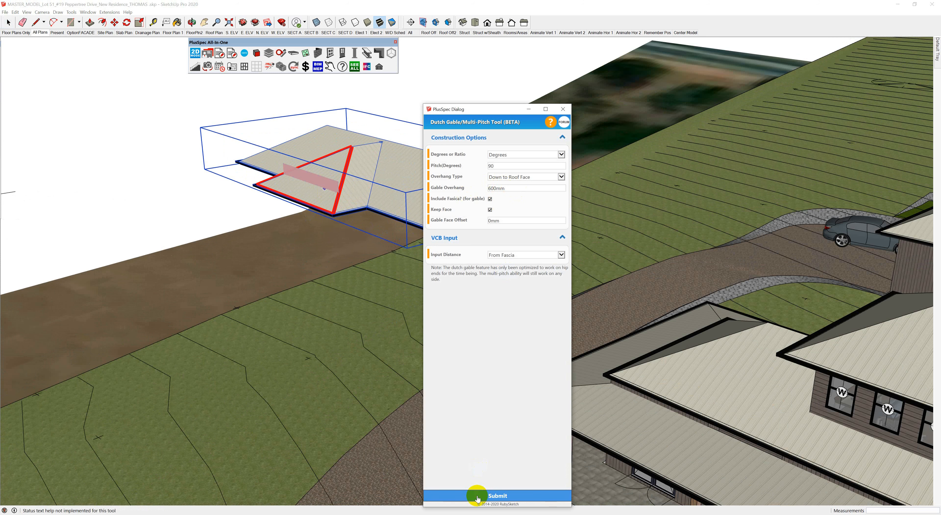
{"action": "left_click", "coordinate": [478, 498]}
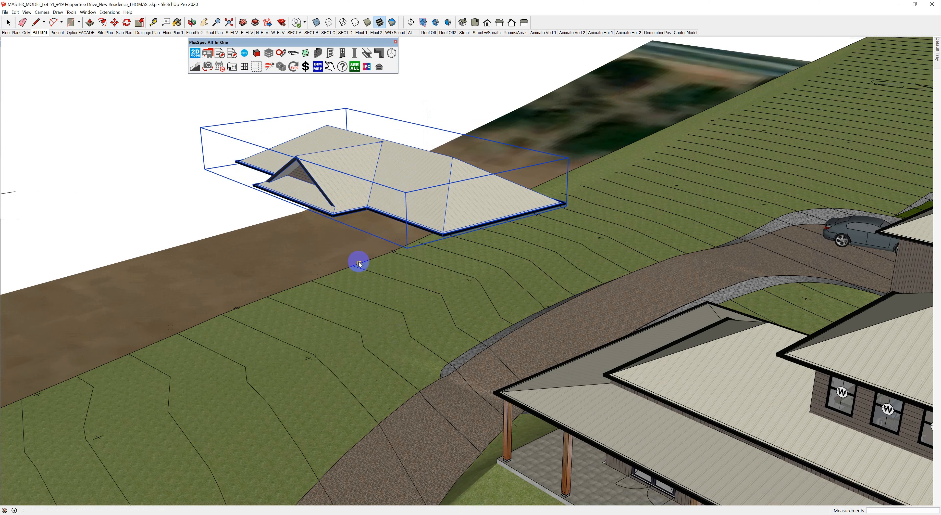
Open the group at the house's front and remove the old dark gable infill and its gable roof piece
{"action": "scroll", "coordinate": [359, 263], "scroll_direction": "down", "scroll_amount": 5}
{"action": "middle_click_drag", "start_coordinate": [330, 237], "coordinate": [424, 228]}
{"action": "key", "text": "space"}
{"action": "left_click", "coordinate": [697, 282]}
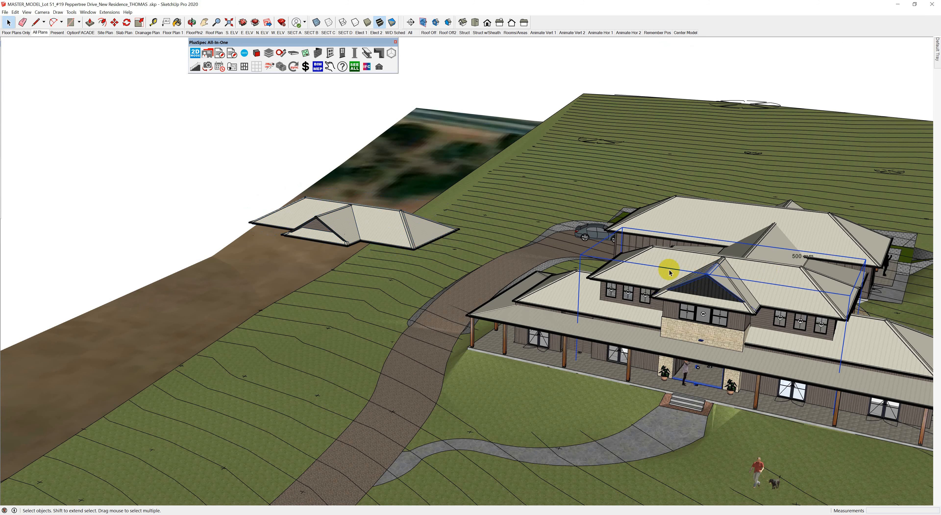
{"action": "double_click", "coordinate": [694, 283]}
{"action": "left_click", "coordinate": [697, 283]}
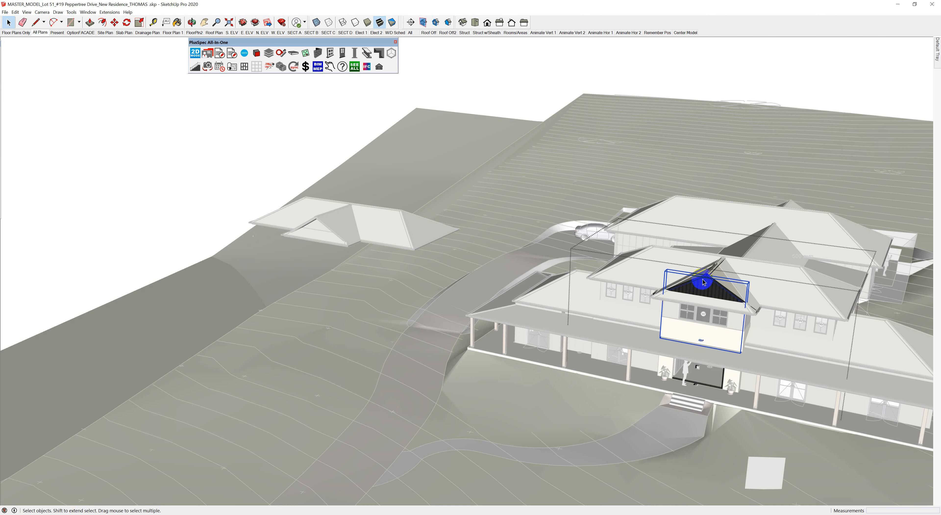
{"action": "scroll", "coordinate": [704, 282], "scroll_direction": "up", "scroll_amount": 1}
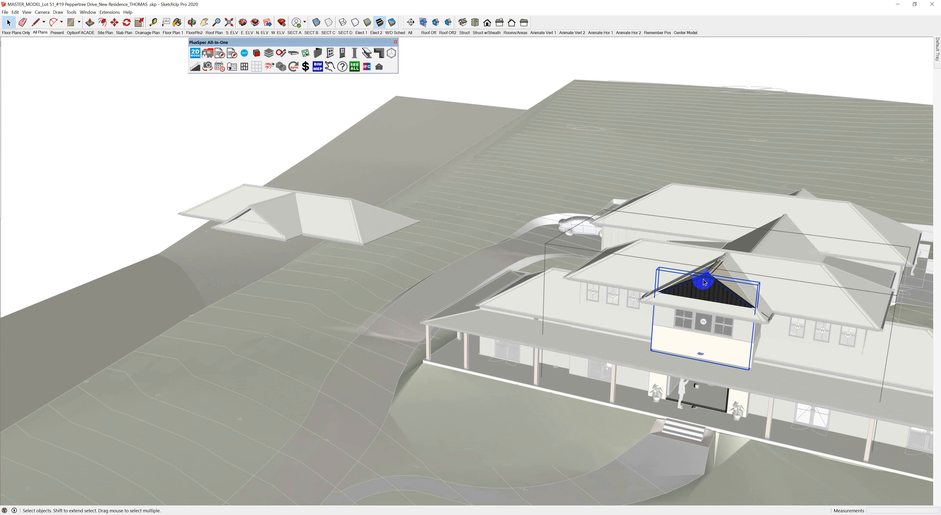
{"action": "left_click", "coordinate": [704, 282]}
{"action": "left_click", "coordinate": [702, 275]}
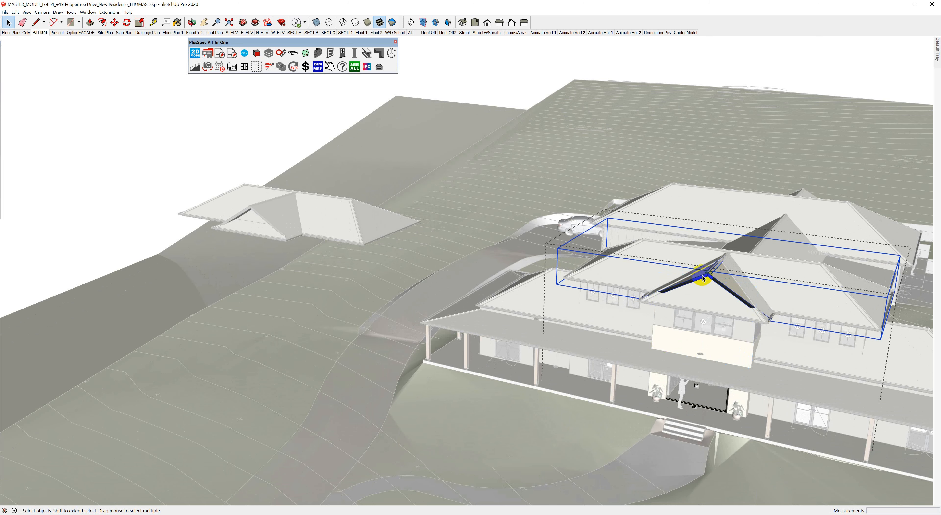
{"action": "double_click", "coordinate": [702, 276]}
Delete the original upper-storey roof from the house
{"action": "left_click", "coordinate": [665, 259]}
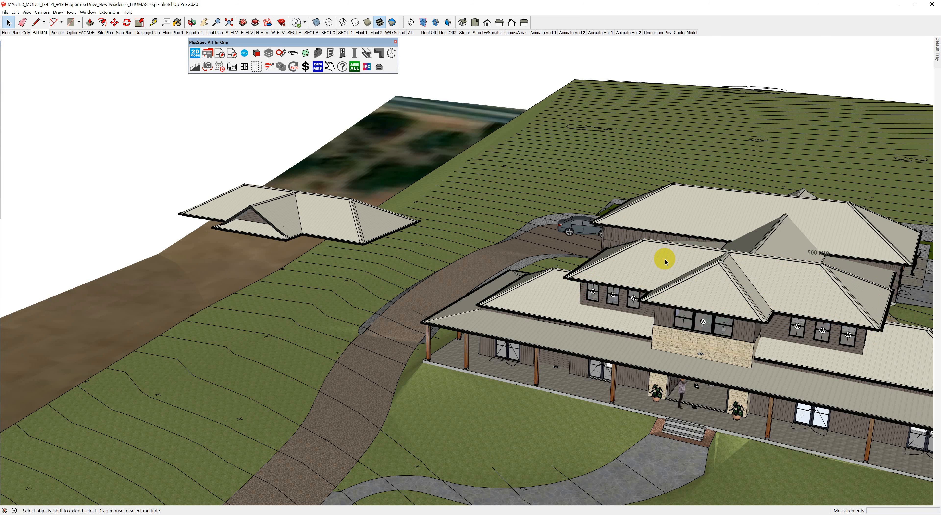
{"action": "left_click", "coordinate": [665, 258]}
{"action": "key", "text": "Delete"}
{"action": "middle_click_drag", "start_coordinate": [606, 273], "coordinate": [623, 272]}
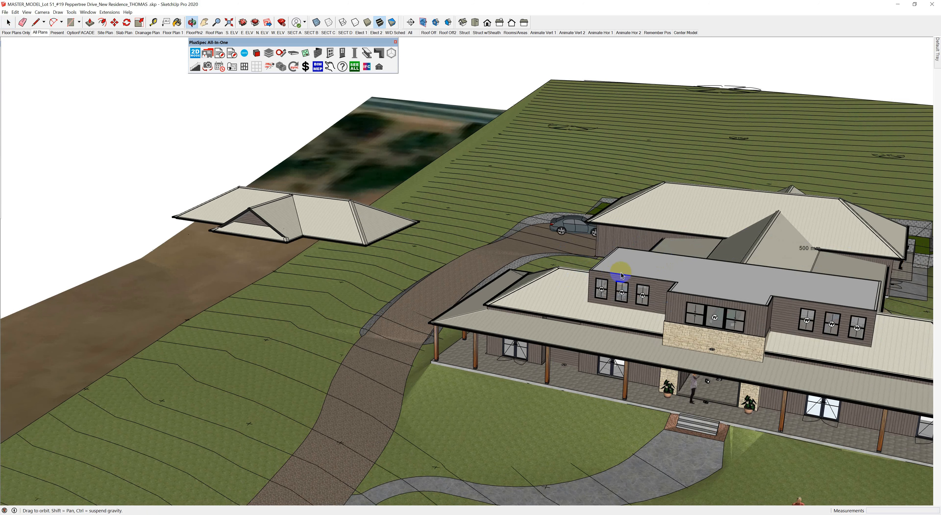
Move the copied Dutch gable roof 30 m back towards the house
{"action": "left_click", "coordinate": [356, 228]}
{"action": "left_click", "coordinate": [265, 224]}
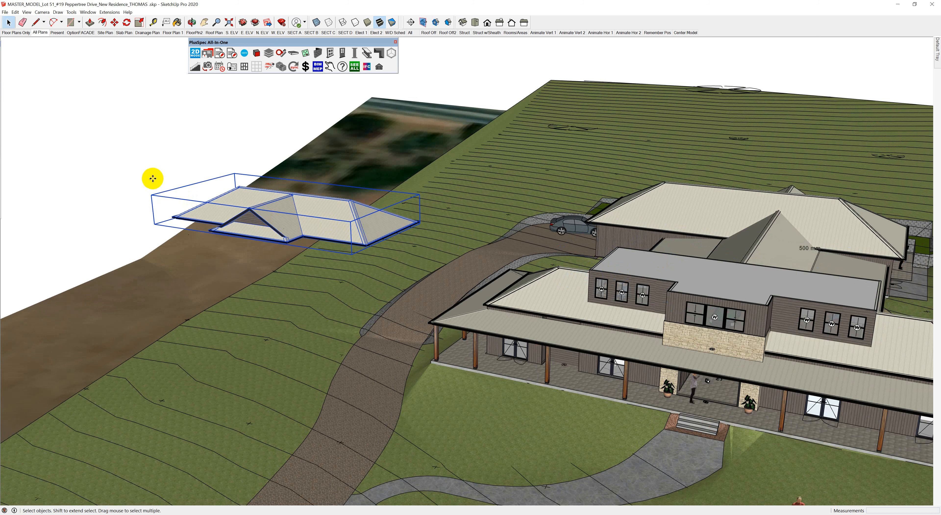
{"action": "key", "text": "m"}
{"action": "left_click_drag", "start_coordinate": [524, 308], "coordinate": [550, 314]}
{"action": "type", "text": "30m"}
{"action": "key", "text": "Return"}
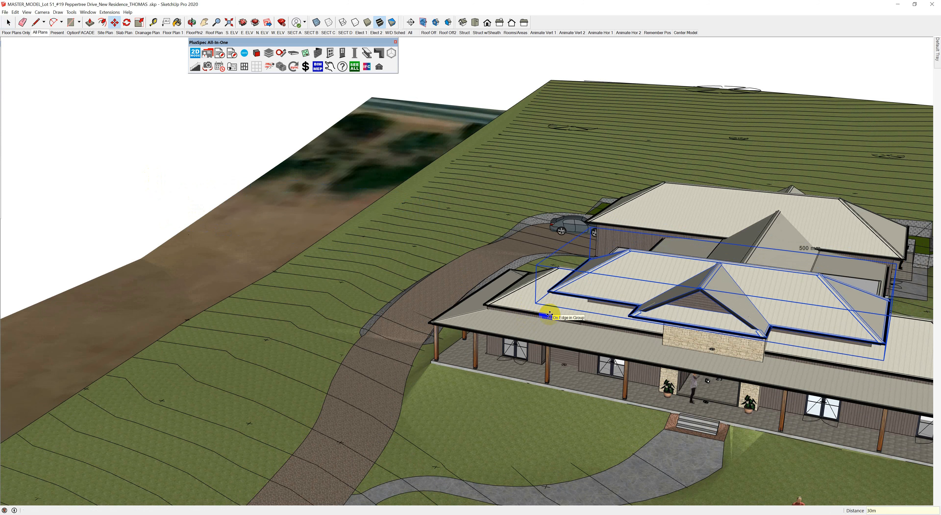
{"action": "key", "text": "space"}
Shift the Dutch gable roof along the red axis to align its underside with the upper-storey walls, and deselect it
{"action": "middle_click_drag", "start_coordinate": [550, 317], "coordinate": [413, 260]}
{"action": "scroll", "coordinate": [477, 305], "scroll_direction": "up", "scroll_amount": 3}
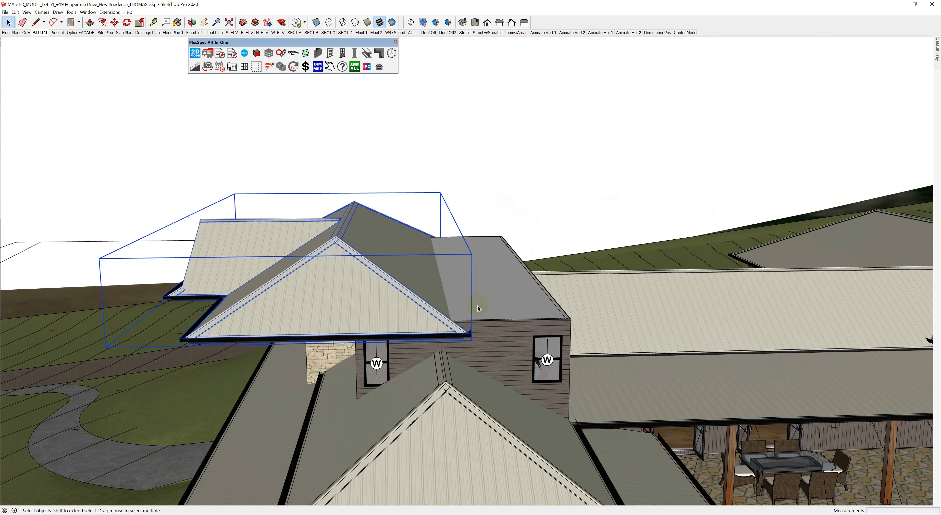
{"action": "middle_click_drag", "start_coordinate": [428, 304], "coordinate": [435, 236]}
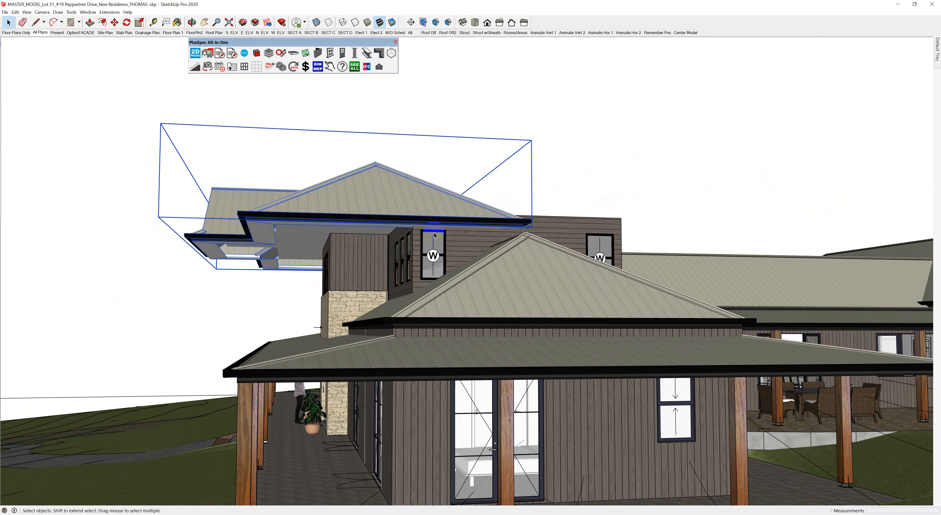
{"action": "scroll", "coordinate": [284, 233], "scroll_direction": "up", "scroll_amount": 3}
{"action": "key", "text": "m"}
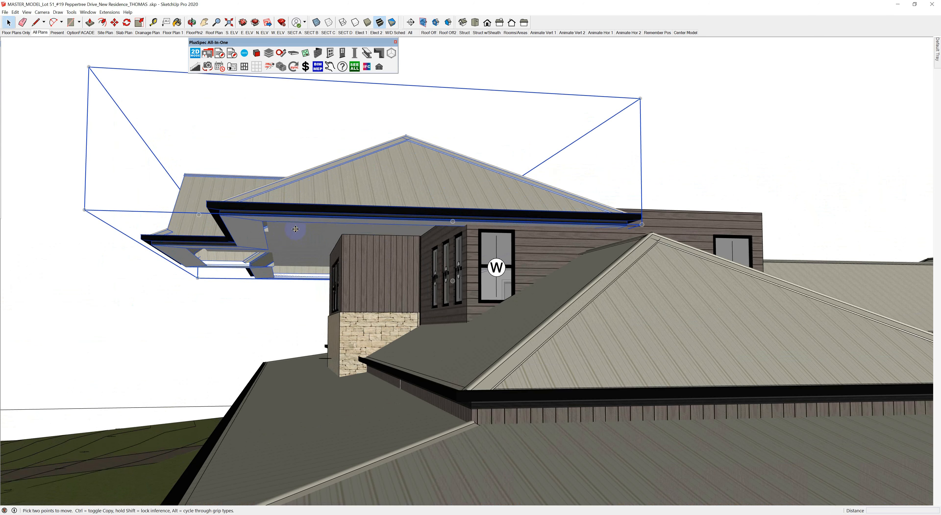
{"action": "left_click", "coordinate": [262, 222]}
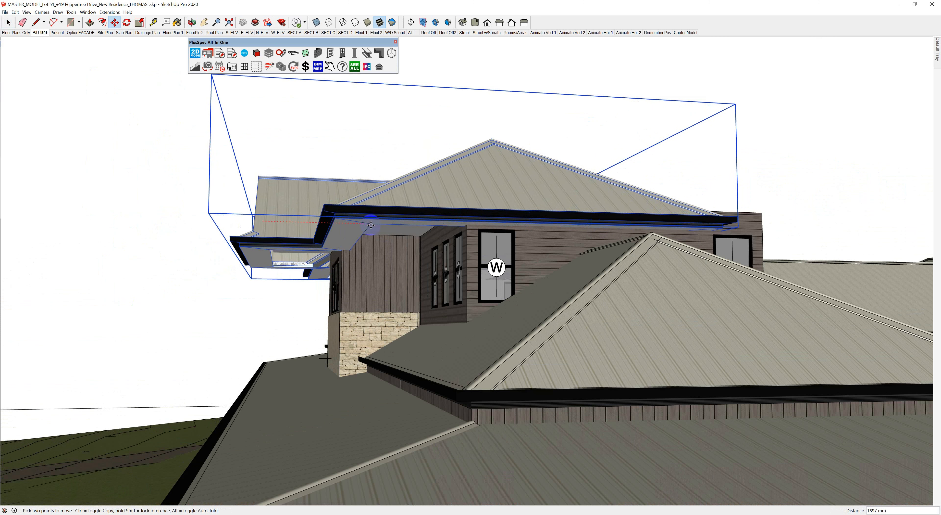
{"action": "left_click", "coordinate": [467, 242]}
{"action": "middle_click_drag", "start_coordinate": [563, 258], "coordinate": [654, 328]}
{"action": "scroll", "coordinate": [654, 328], "scroll_direction": "down", "scroll_amount": 5}
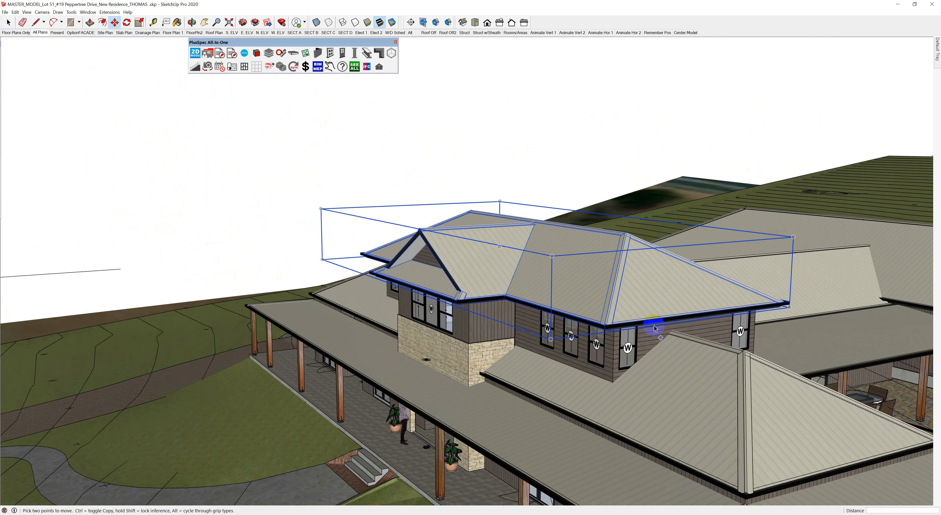
{"action": "key", "text": "space"}
{"action": "left_click", "coordinate": [367, 178]}
Switch to the Struct scene and examine the upper-storey framing and floor edge where the upper walls step back
{"action": "middle_click_drag", "start_coordinate": [367, 178], "coordinate": [879, 249]}
{"action": "scroll", "coordinate": [715, 245], "scroll_direction": "up", "scroll_amount": 3}
{"action": "middle_click_drag", "start_coordinate": [691, 239], "coordinate": [404, 222]}
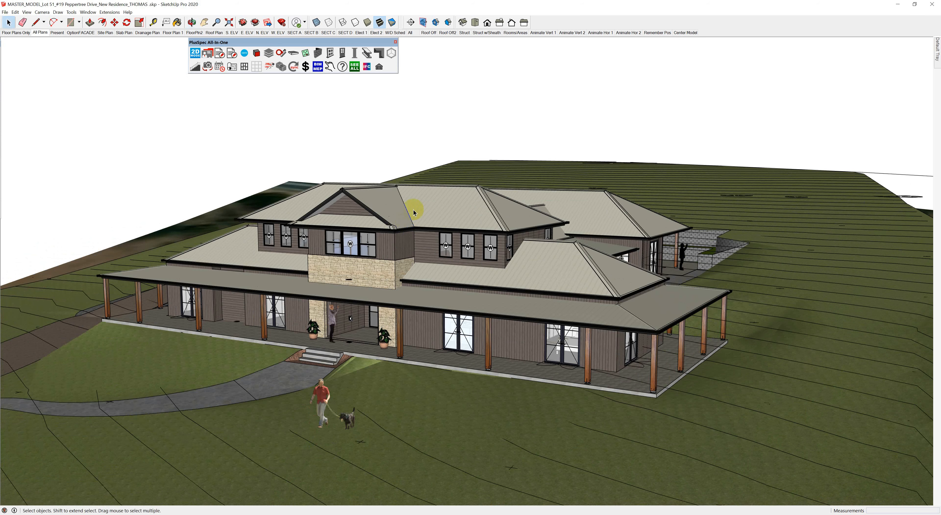
{"action": "left_click", "coordinate": [465, 33]}
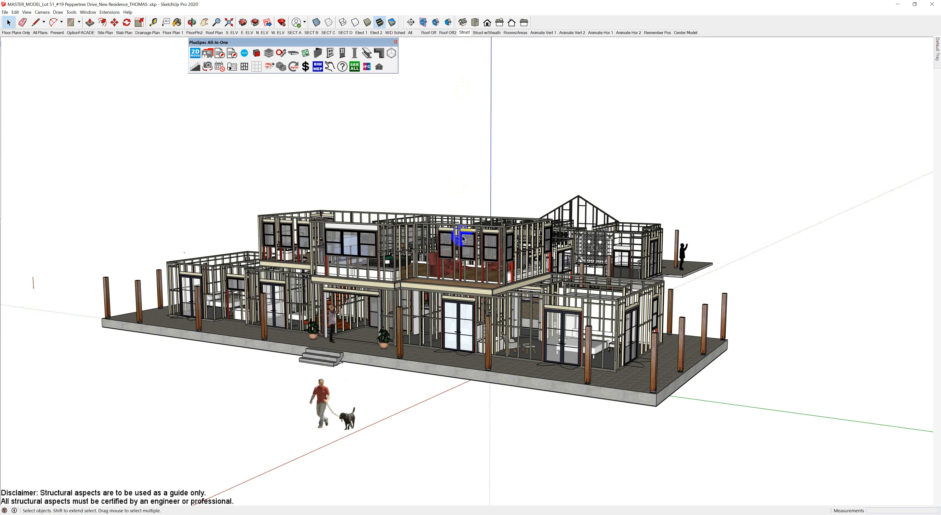
{"action": "middle_click_drag", "start_coordinate": [425, 262], "coordinate": [507, 288]}
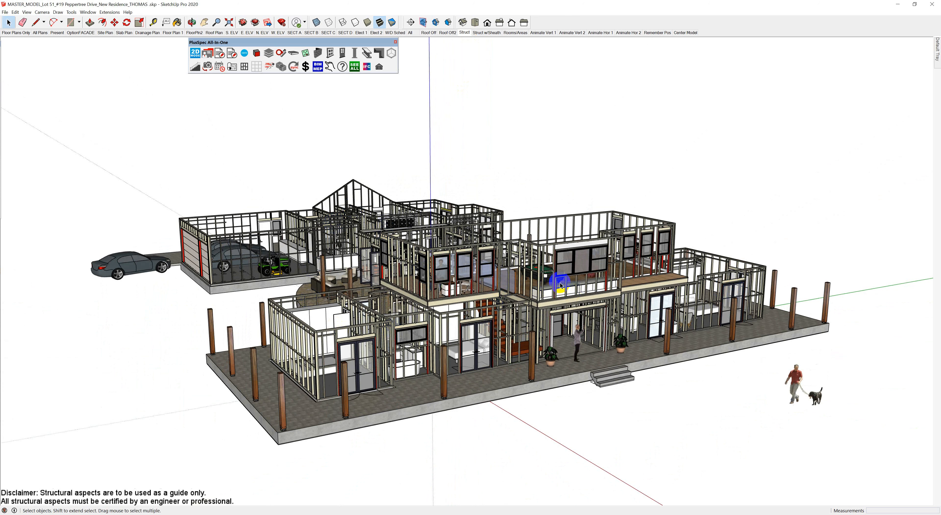
{"action": "middle_click_drag", "start_coordinate": [567, 286], "coordinate": [254, 298]}
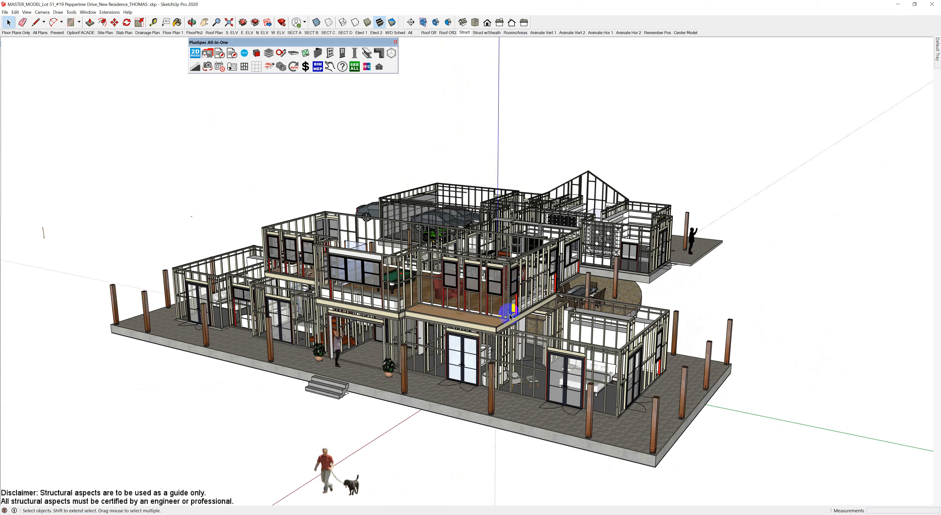
{"action": "scroll", "coordinate": [507, 321], "scroll_direction": "up", "scroll_amount": 3}
{"action": "scroll", "coordinate": [507, 320], "scroll_direction": "up", "scroll_amount": 8}
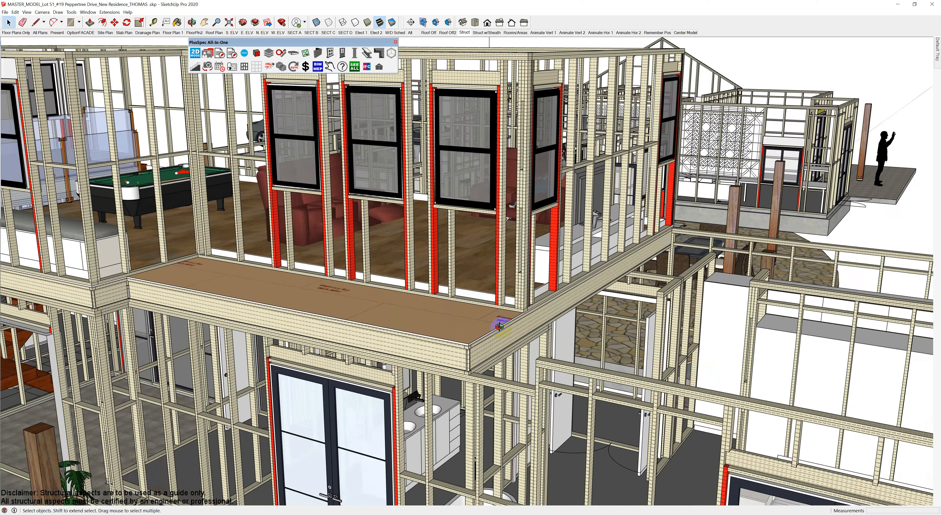
{"action": "middle_click_drag", "start_coordinate": [499, 321], "coordinate": [357, 269]}
{"action": "scroll", "coordinate": [376, 290], "scroll_direction": "up", "scroll_amount": 5}
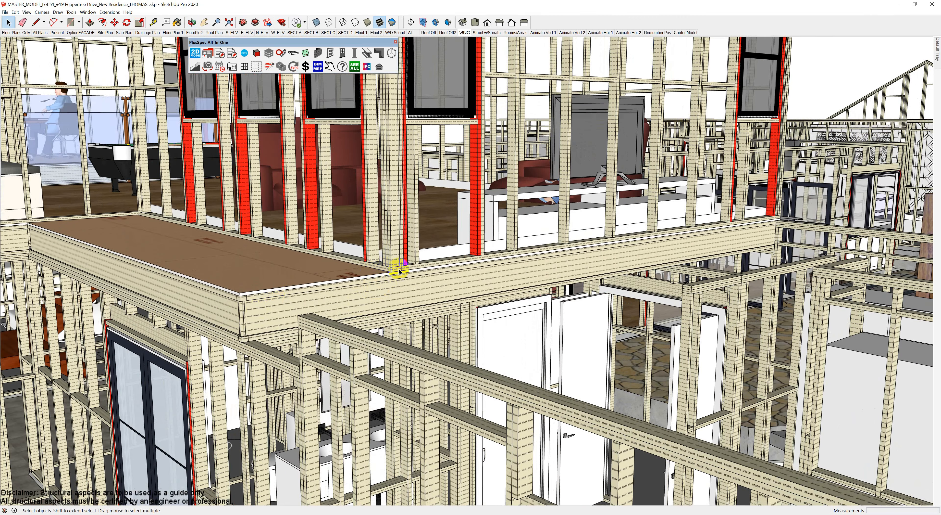
{"action": "scroll", "coordinate": [288, 269], "scroll_direction": "down", "scroll_amount": 8}
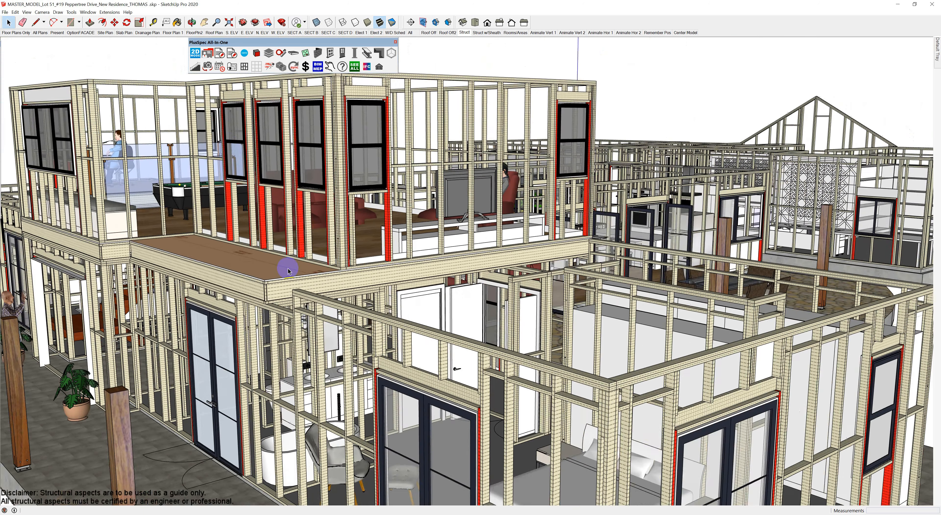
{"action": "middle_click_drag", "start_coordinate": [286, 264], "coordinate": [374, 304]}
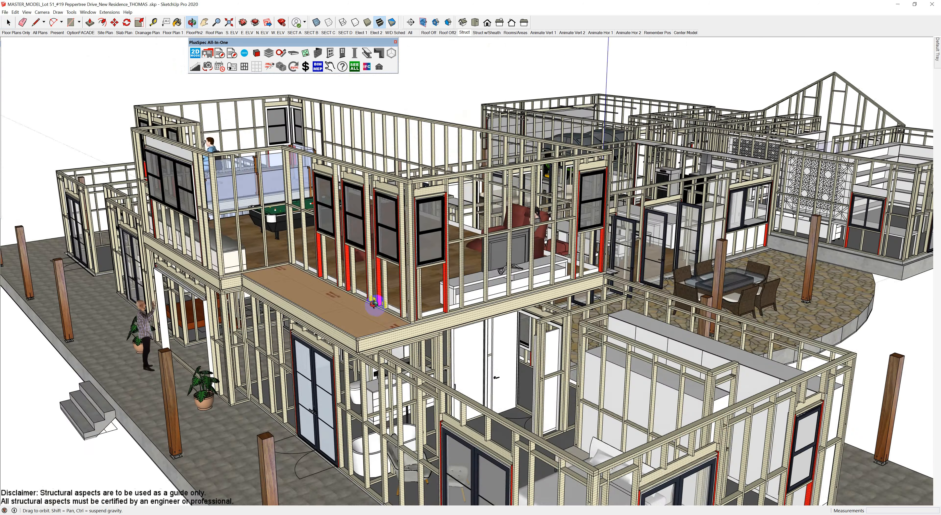
Display the structural model with transparent faces and examine the framing beneath the set-back upper-storey walls
{"action": "scroll", "coordinate": [374, 310], "scroll_direction": "up", "scroll_amount": 3}
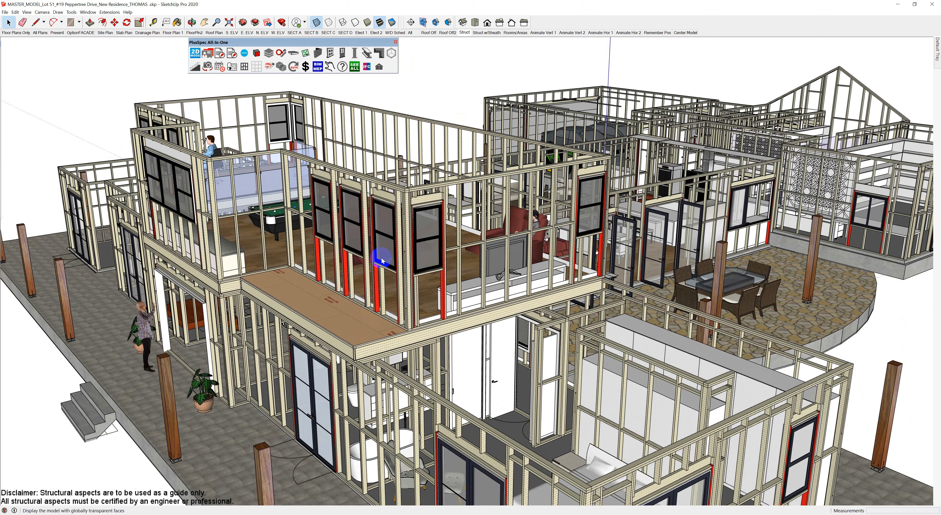
{"action": "scroll", "coordinate": [382, 260], "scroll_direction": "down", "scroll_amount": 1}
{"action": "middle_click_drag", "start_coordinate": [380, 256], "coordinate": [451, 313]}
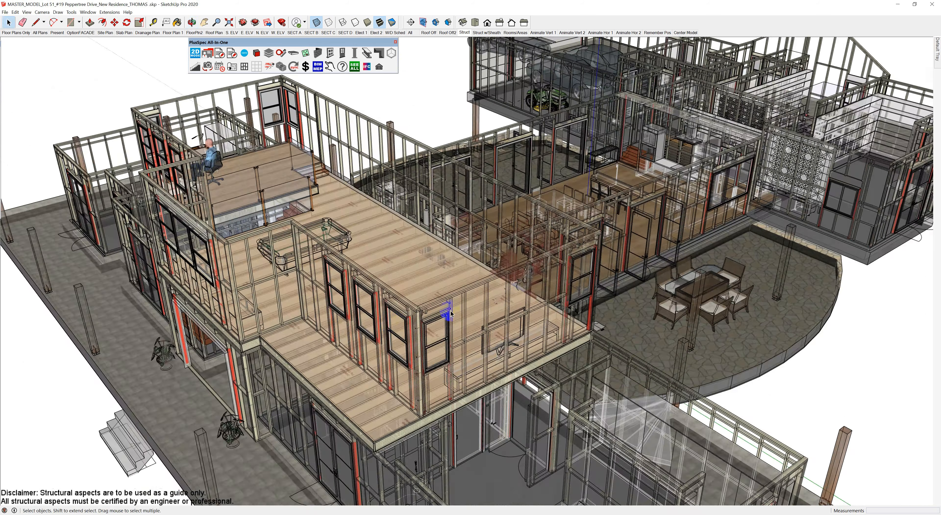
{"action": "middle_click_drag", "start_coordinate": [357, 241], "coordinate": [274, 192]}
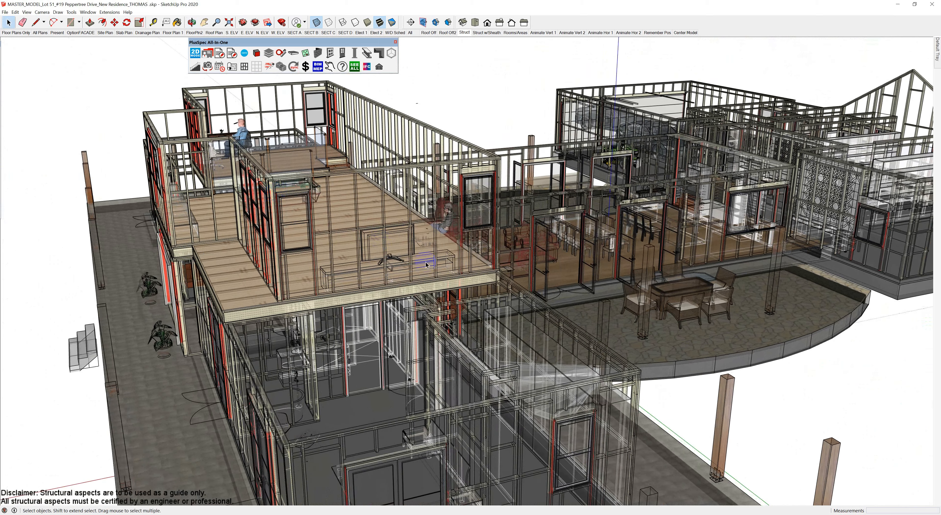
{"action": "middle_click_drag", "start_coordinate": [434, 263], "coordinate": [553, 246]}
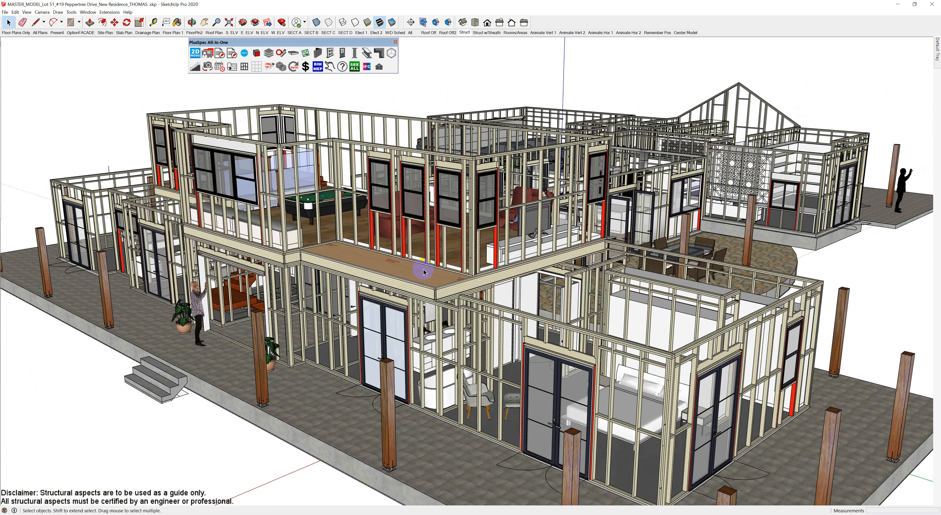
Select the person on the porch near the entry and keep the Default Tray pinned open beside the model
{"action": "middle_click_drag", "start_coordinate": [423, 270], "coordinate": [348, 280]}
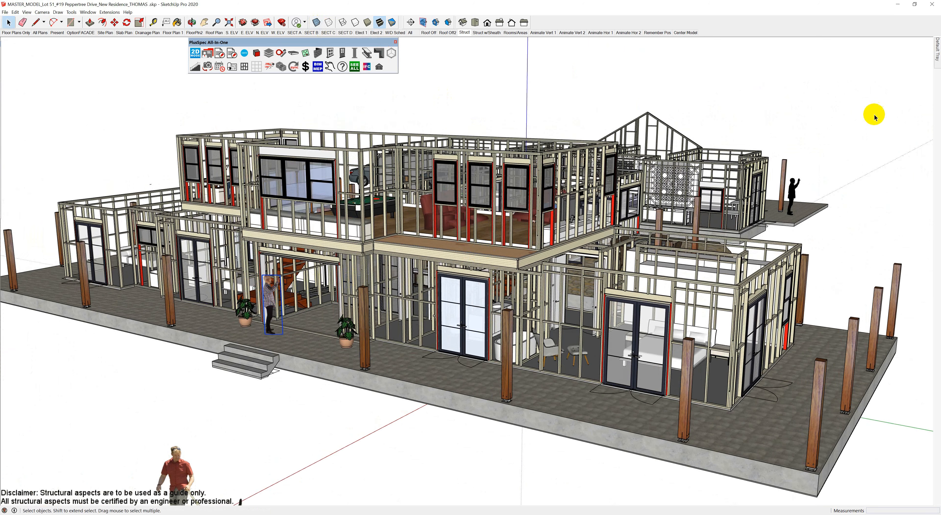
{"action": "mouse_move", "coordinate": [937, 51]}
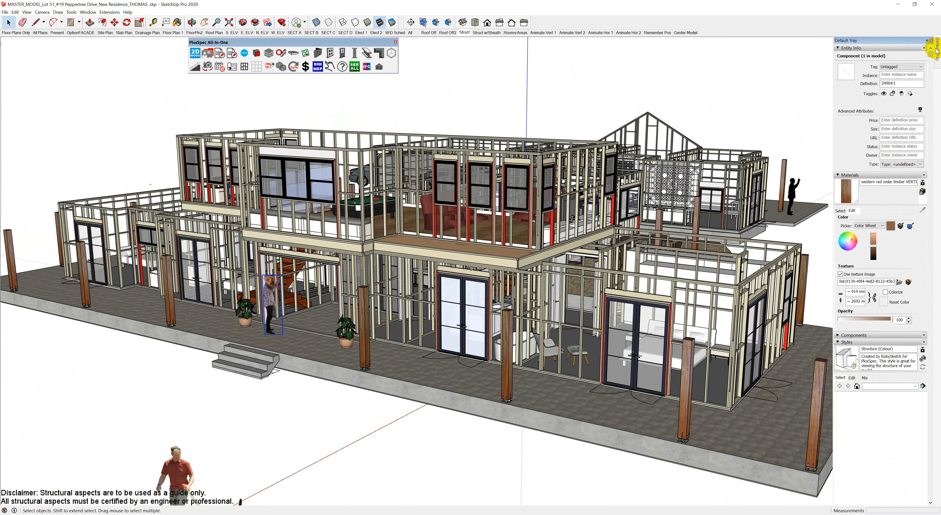
{"action": "left_click", "coordinate": [926, 41]}
{"action": "scroll", "coordinate": [213, 340], "scroll_direction": "down", "scroll_amount": 2}
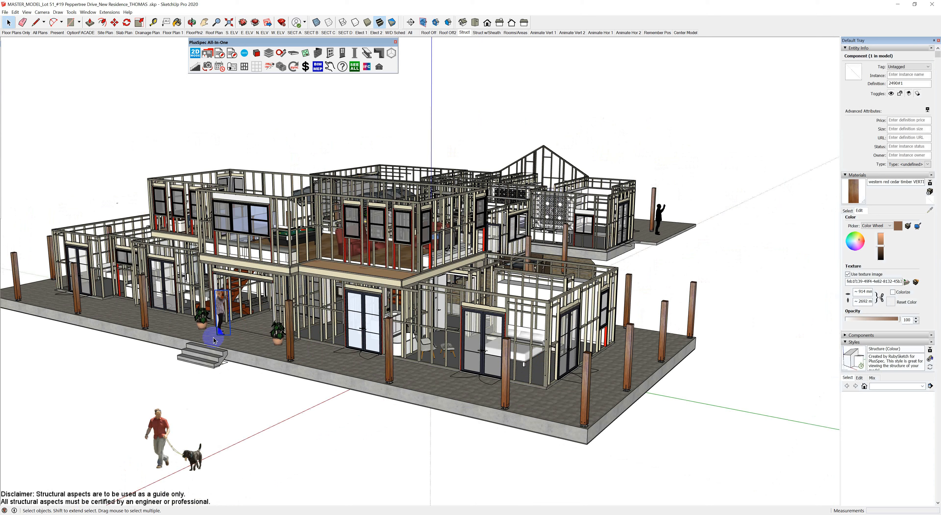
Add the dog walker, outdoor dining setting, lounge furniture, upper-floor desk figure and silhouette figure on the porch to the selection
{"action": "left_click", "coordinate": [166, 420], "text": "shift"}
{"action": "middle_click_drag", "start_coordinate": [251, 401], "coordinate": [494, 336]}
{"action": "left_click", "coordinate": [509, 296], "text": "shift"}
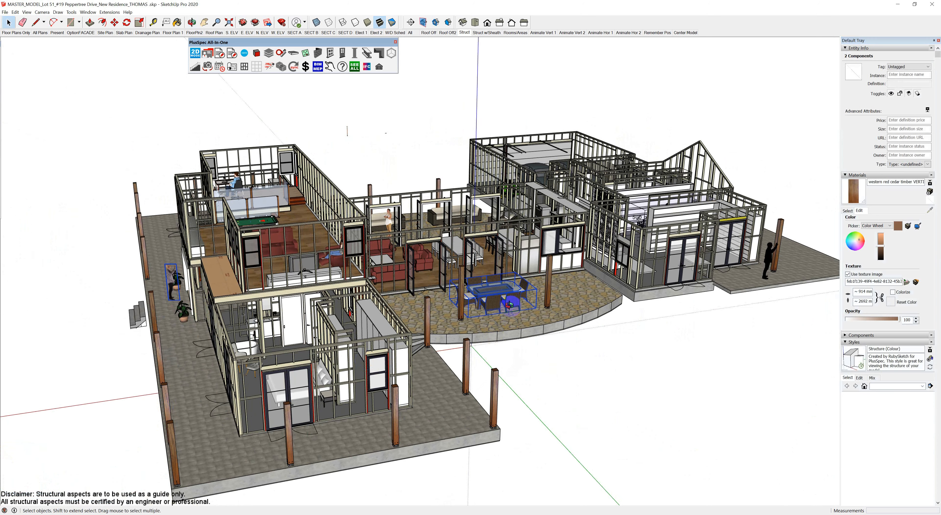
{"action": "middle_click_drag", "start_coordinate": [509, 296], "coordinate": [419, 302]}
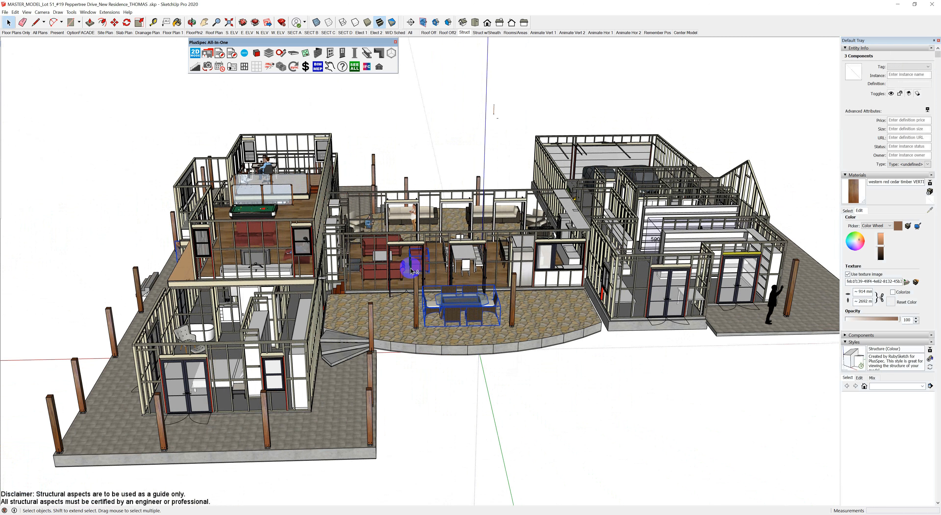
{"action": "left_click", "coordinate": [402, 259], "text": "shift"}
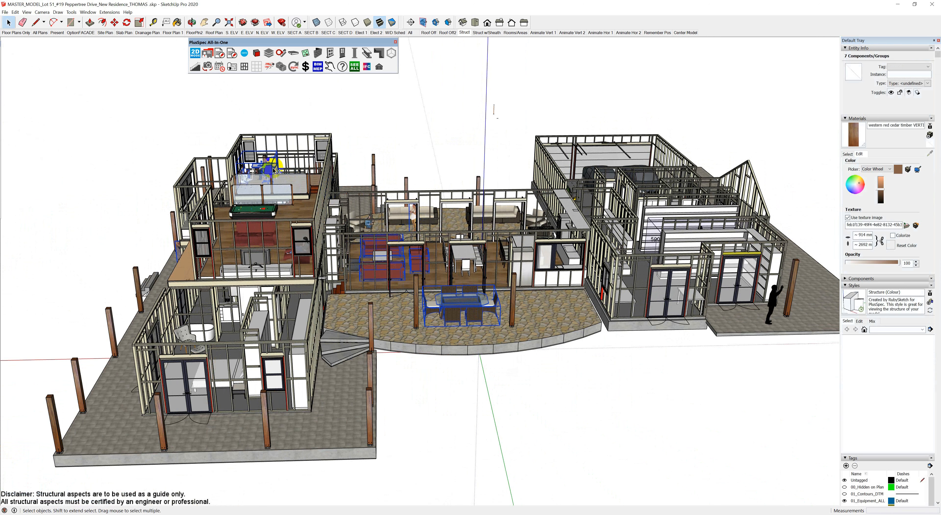
{"action": "mouse_move", "coordinate": [672, 351]}
{"action": "middle_mouse_down"}
{"action": "mouse_move", "coordinate": [654, 346]}
{"action": "mouse_move", "coordinate": [676, 345]}
{"action": "middle_mouse_up"}
{"action": "left_click", "coordinate": [768, 324], "text": "shift"}
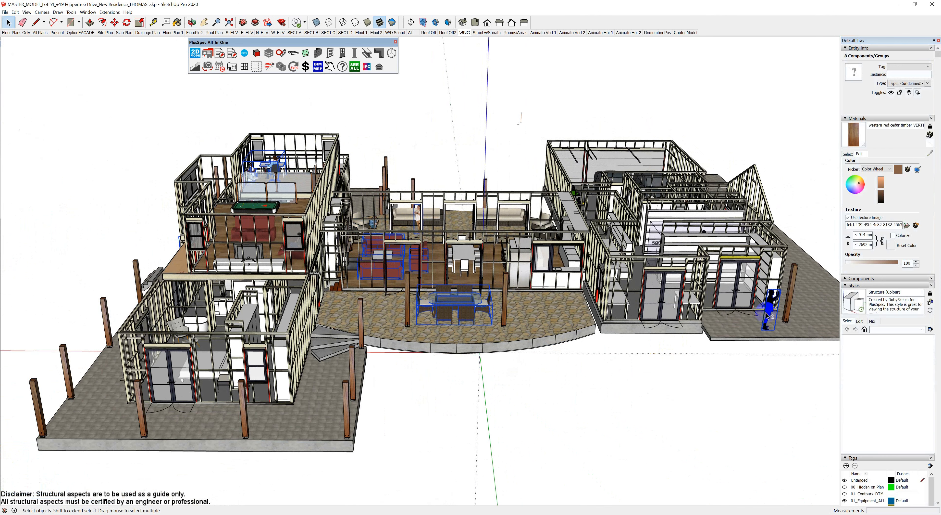
{"action": "middle_click_drag", "start_coordinate": [505, 344], "coordinate": [647, 337]}
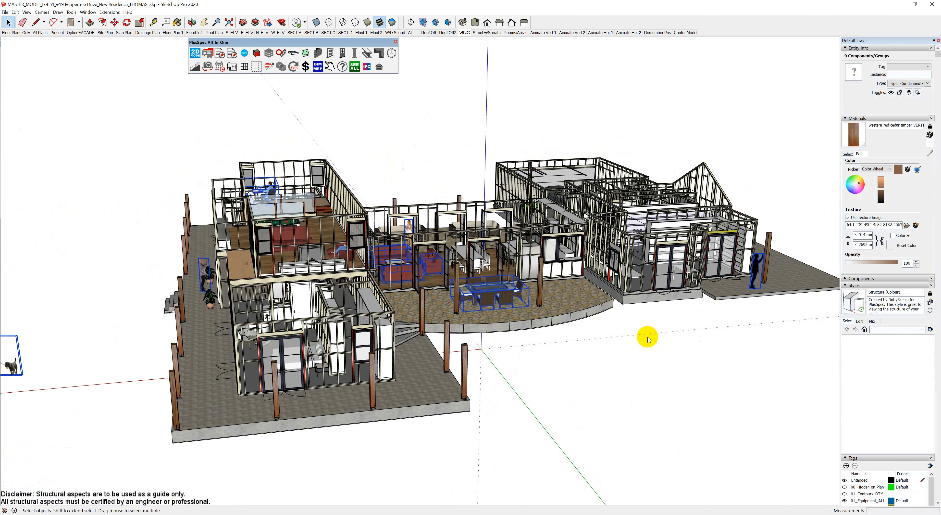
Check the existing tags and add a new tag named Landscape
{"action": "scroll", "coordinate": [877, 412], "scroll_direction": "down", "scroll_amount": 3}
{"action": "scroll", "coordinate": [877, 412], "scroll_direction": "down", "scroll_amount": 2}
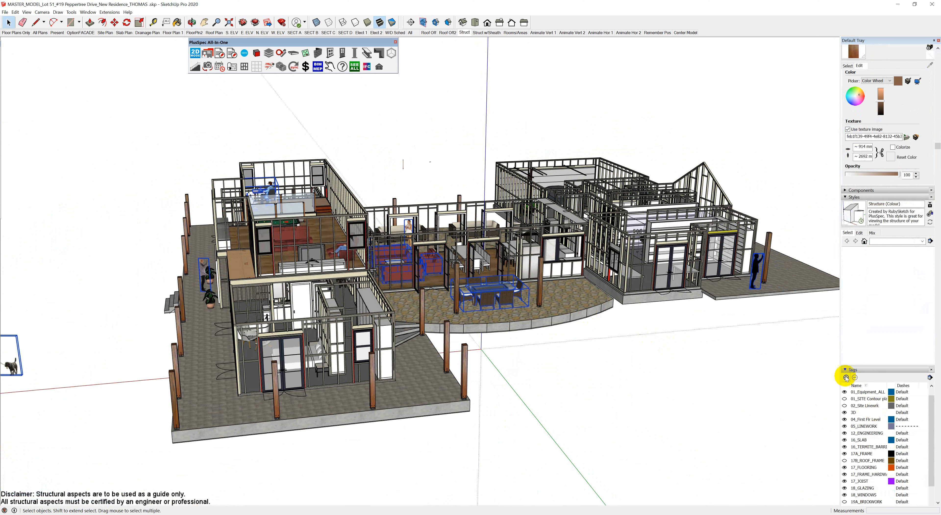
{"action": "scroll", "coordinate": [857, 427], "scroll_direction": "down", "scroll_amount": 10}
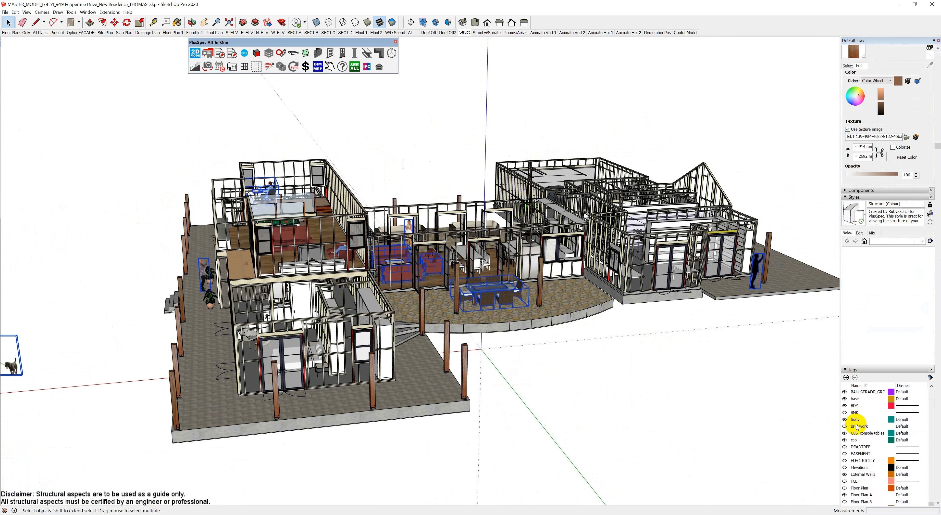
{"action": "scroll", "coordinate": [857, 427], "scroll_direction": "down", "scroll_amount": 3}
{"action": "scroll", "coordinate": [857, 427], "scroll_direction": "down", "scroll_amount": 1}
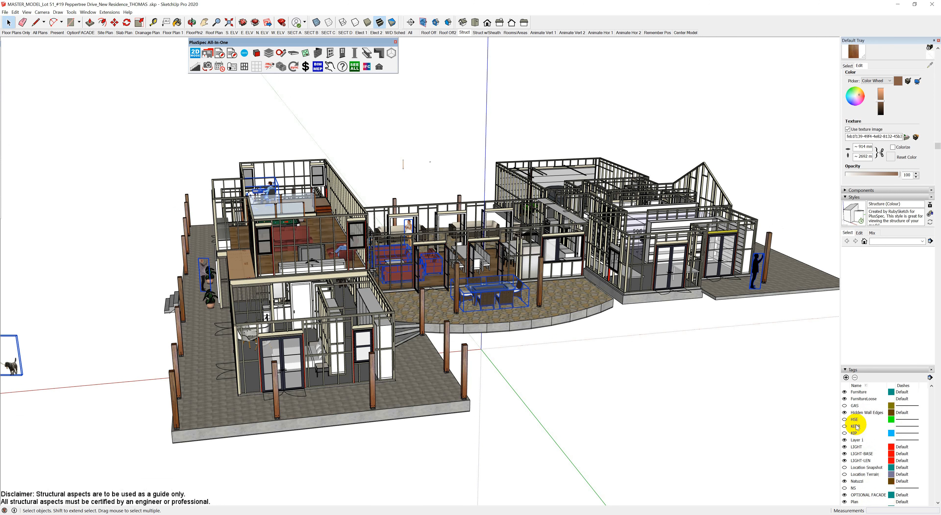
{"action": "scroll", "coordinate": [856, 427], "scroll_direction": "down", "scroll_amount": 1}
{"action": "scroll", "coordinate": [857, 427], "scroll_direction": "up", "scroll_amount": 10}
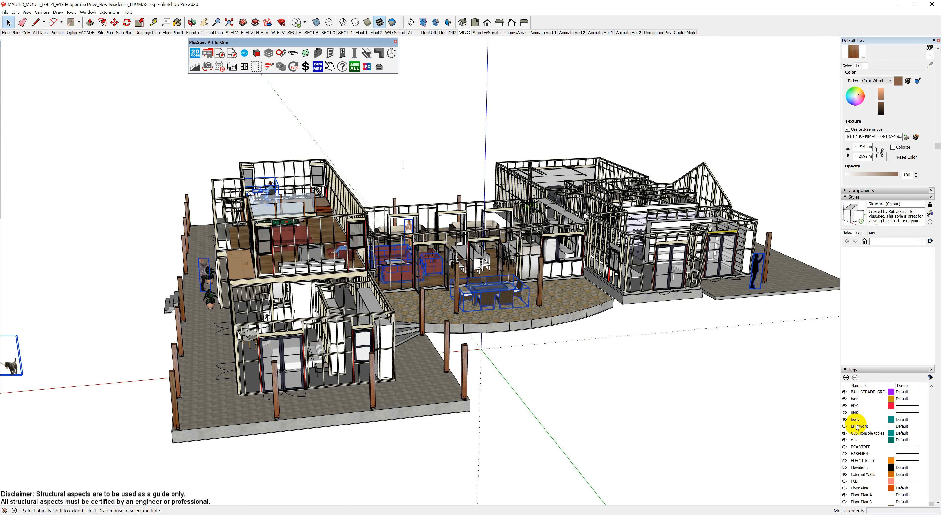
{"action": "left_click", "coordinate": [846, 377]}
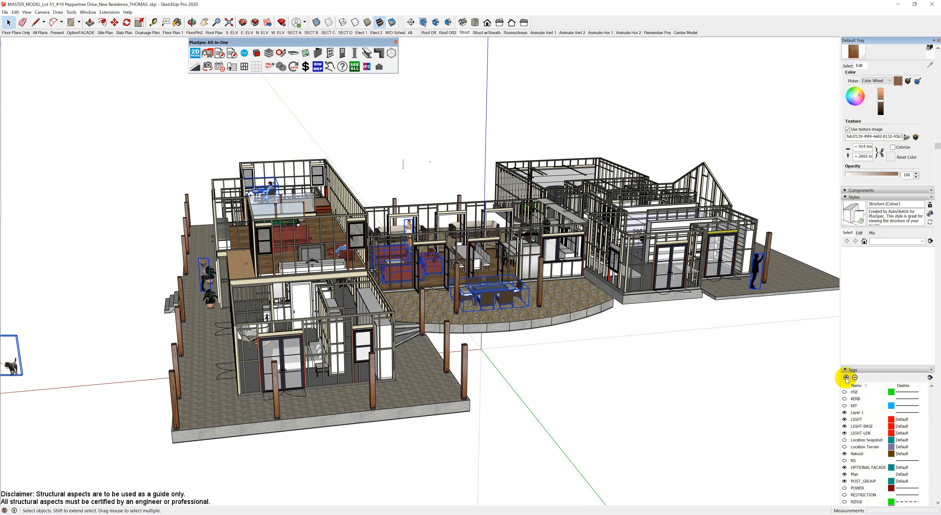
Find the Landscape tag in the tag list and turn off its visibility
{"action": "scroll", "coordinate": [904, 448], "scroll_direction": "down", "scroll_amount": 5}
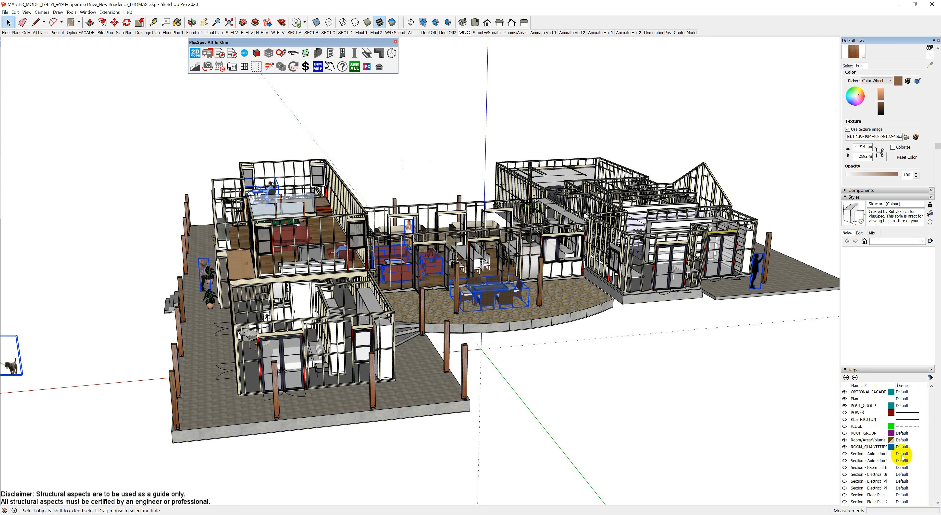
{"action": "scroll", "coordinate": [902, 457], "scroll_direction": "down", "scroll_amount": 5}
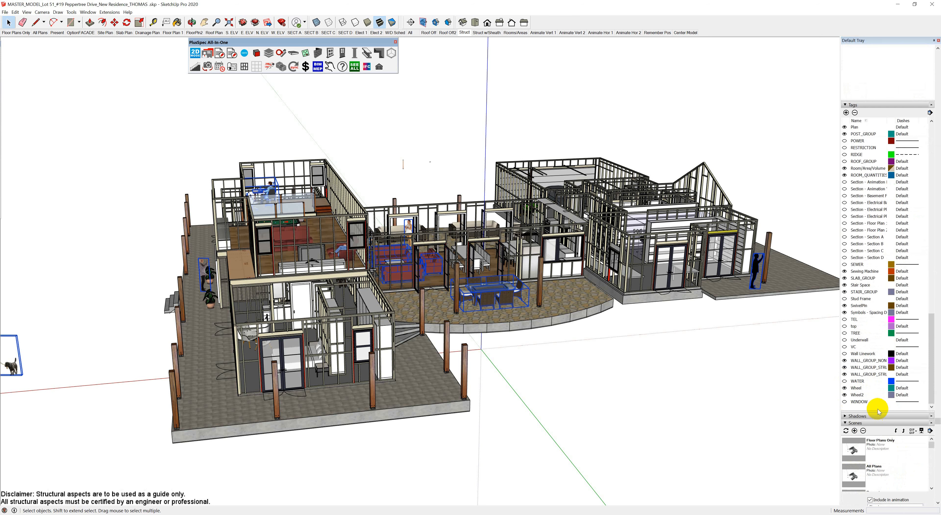
{"action": "scroll", "coordinate": [878, 408], "scroll_direction": "up", "scroll_amount": 4}
{"action": "scroll", "coordinate": [879, 411], "scroll_direction": "up", "scroll_amount": 1}
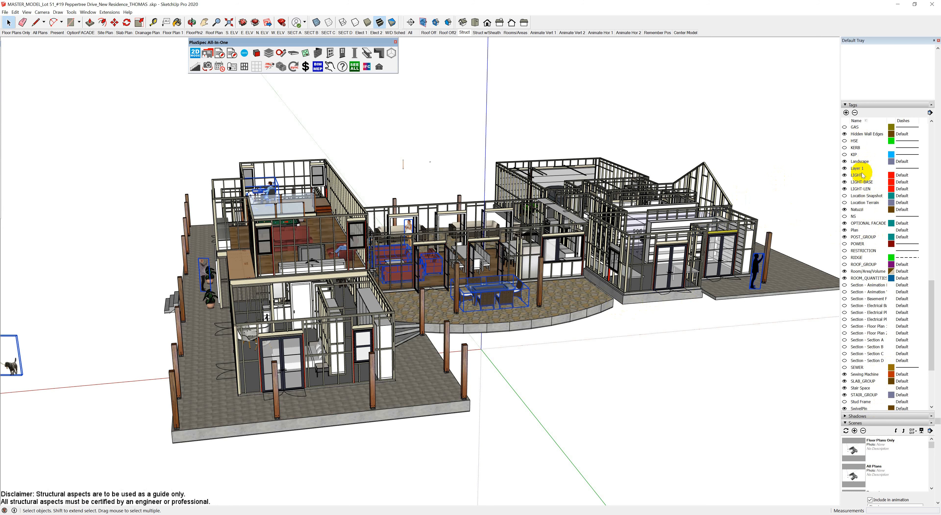
{"action": "left_click", "coordinate": [858, 161]}
{"action": "left_click", "coordinate": [844, 161]}
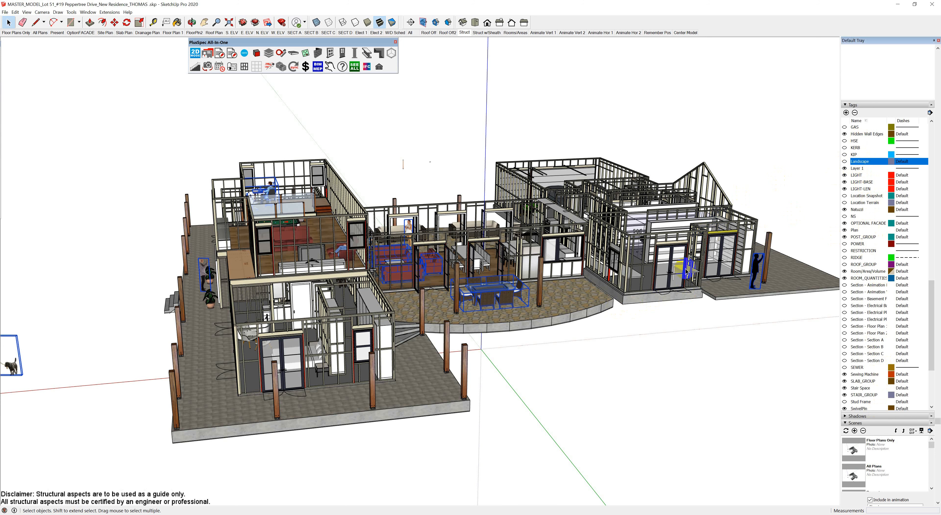
Assign the selected people and furniture to the Landscape tag
{"action": "scroll", "coordinate": [937, 78], "scroll_direction": "up", "scroll_amount": 5}
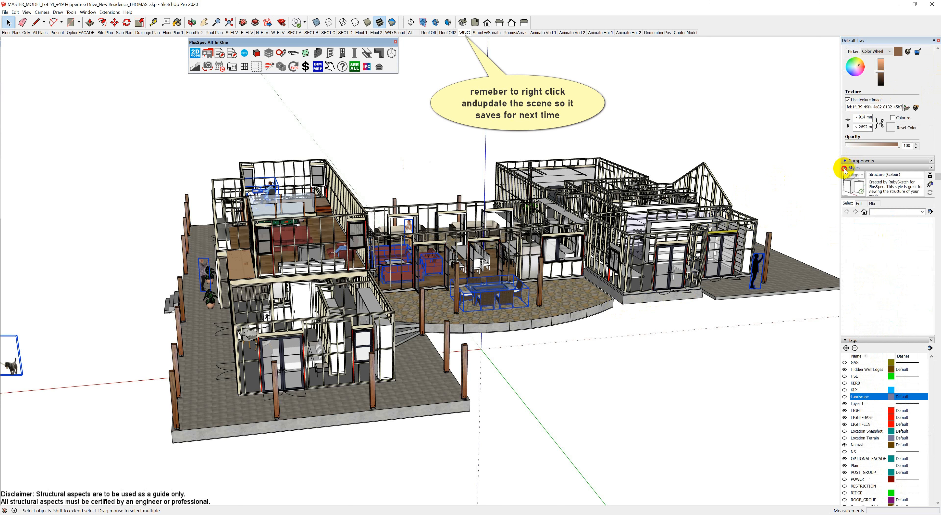
{"action": "left_click", "coordinate": [844, 168]}
{"action": "scroll", "coordinate": [852, 139], "scroll_direction": "up", "scroll_amount": 3}
{"action": "left_click", "coordinate": [844, 89]}
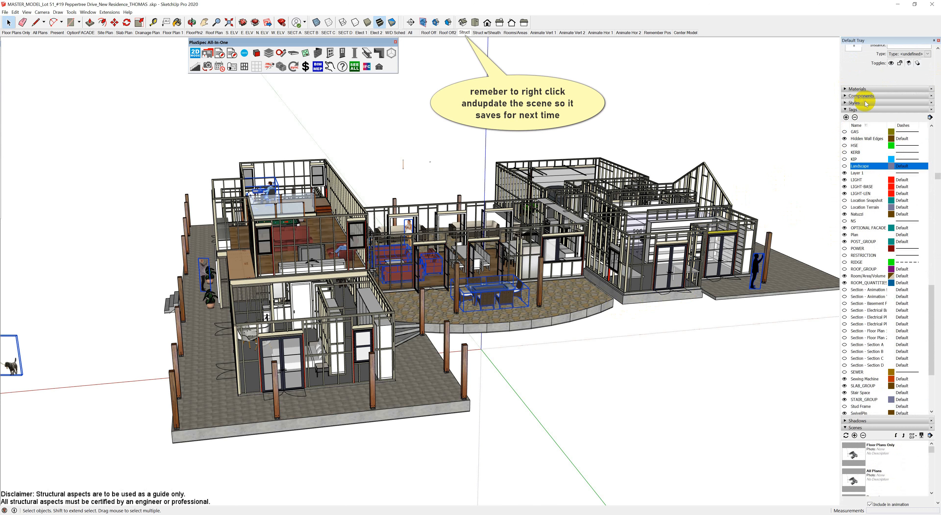
{"action": "scroll", "coordinate": [873, 106], "scroll_direction": "up", "scroll_amount": 1}
{"action": "left_click", "coordinate": [928, 66]}
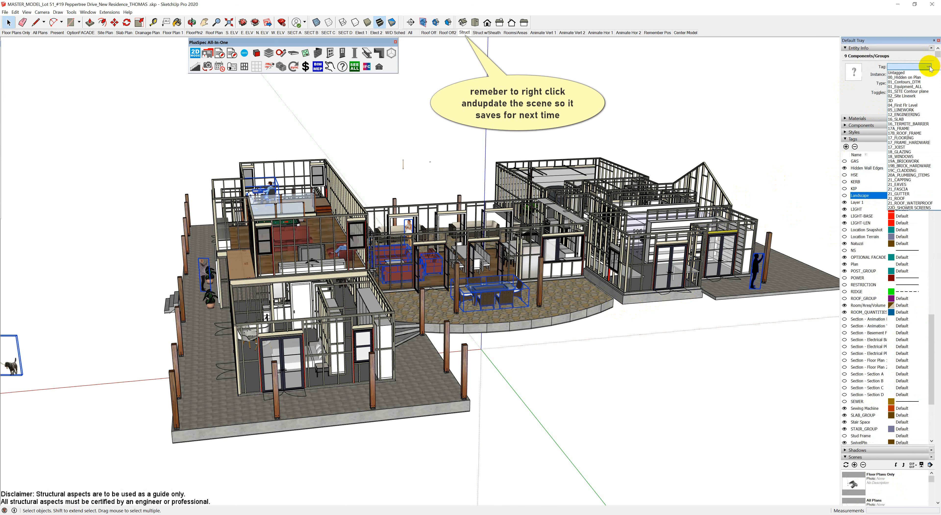
{"action": "scroll", "coordinate": [921, 145], "scroll_direction": "down", "scroll_amount": 12}
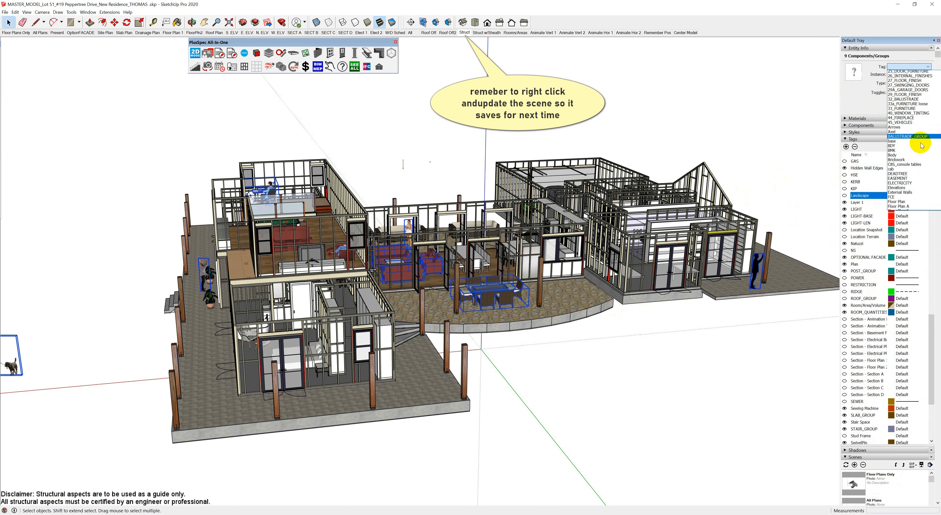
{"action": "scroll", "coordinate": [921, 145], "scroll_direction": "down", "scroll_amount": 4}
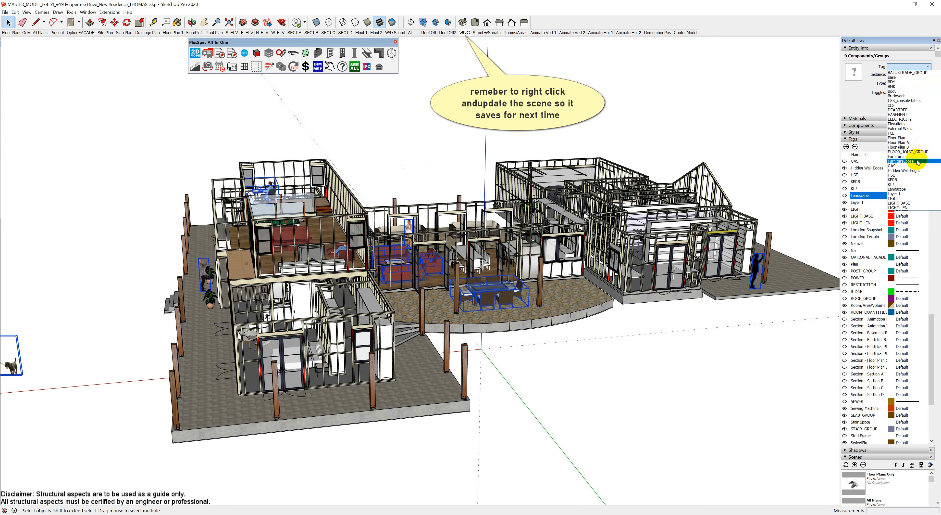
{"action": "left_click", "coordinate": [904, 190]}
Select the two porch plants, the upper-floor armchair, pool table and red sofa, and the living-area armchair
{"action": "middle_click_drag", "start_coordinate": [464, 270], "coordinate": [253, 285]}
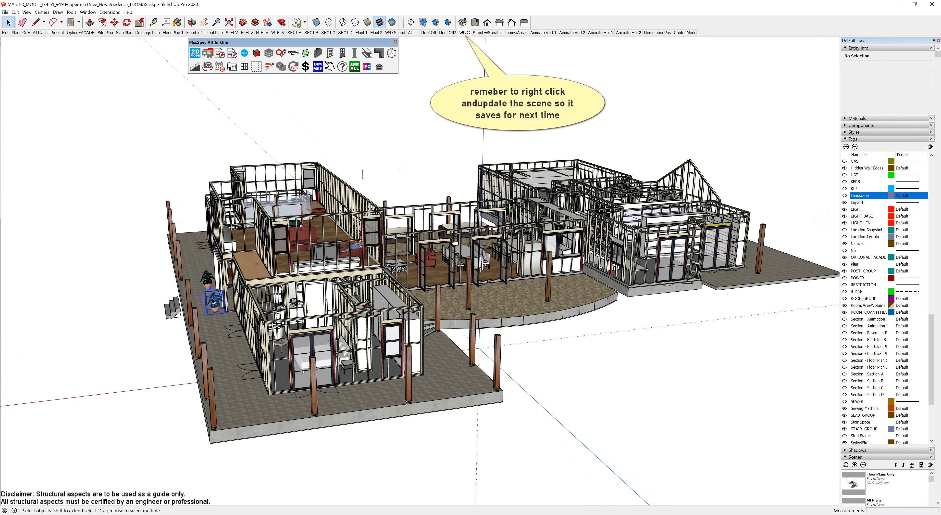
{"action": "scroll", "coordinate": [353, 250], "scroll_direction": "up", "scroll_amount": 5}
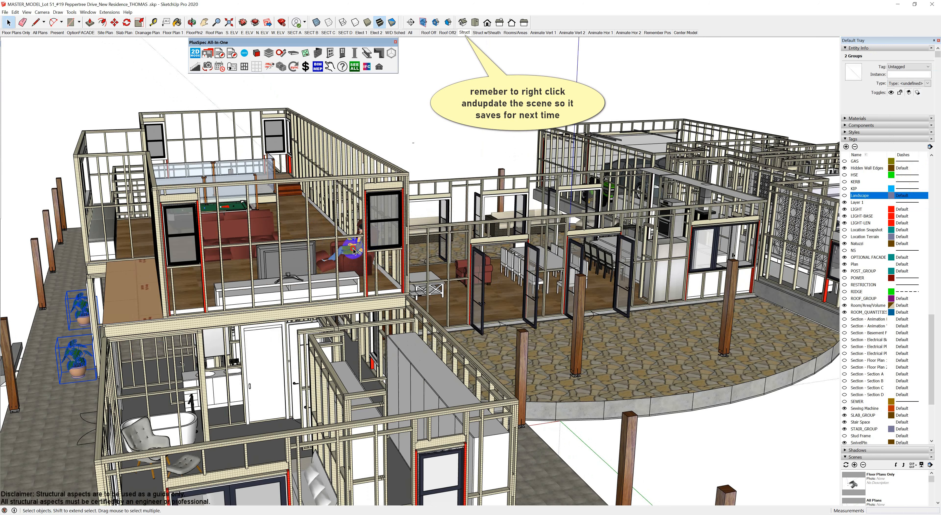
{"action": "scroll", "coordinate": [353, 250], "scroll_direction": "down", "scroll_amount": 6}
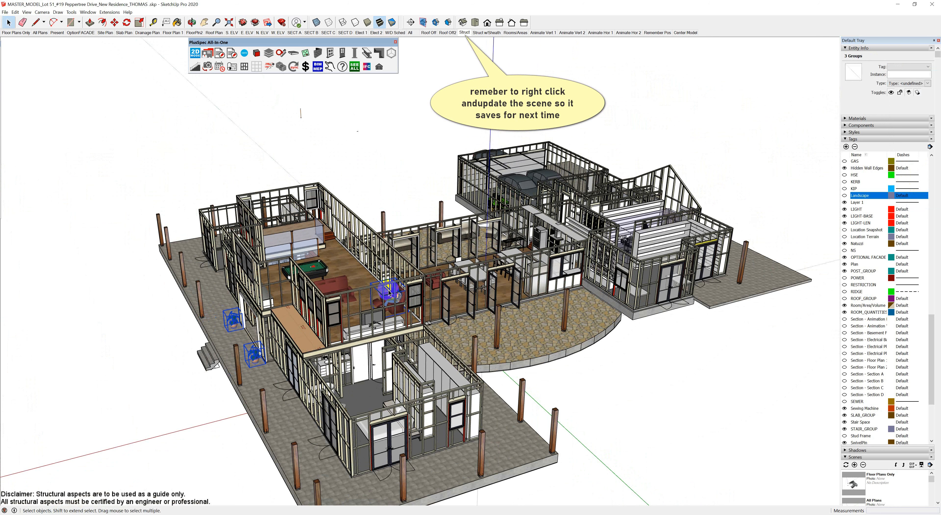
{"action": "middle_click_drag", "start_coordinate": [388, 288], "coordinate": [466, 311]}
{"action": "left_click", "coordinate": [342, 313], "text": "shift"}
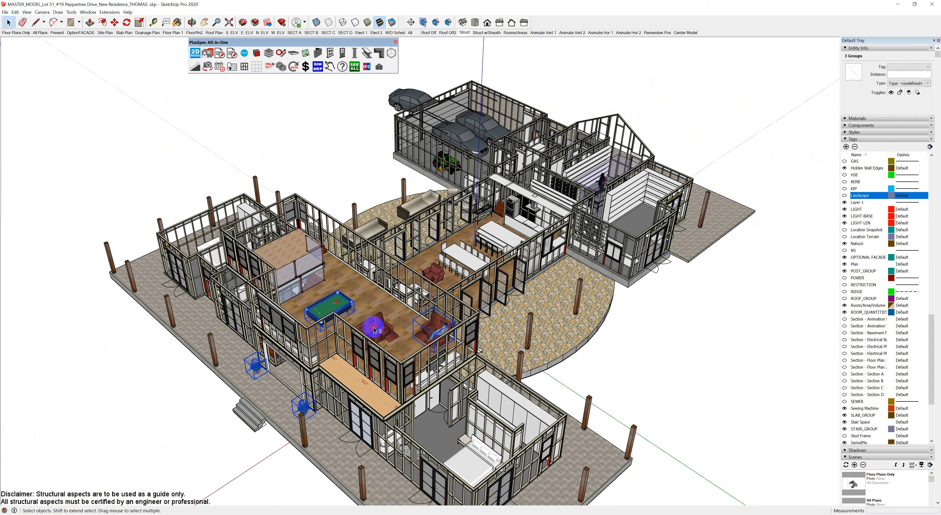
{"action": "left_click", "coordinate": [377, 331], "text": "shift"}
{"action": "left_click", "coordinate": [438, 270], "text": "shift"}
Add the sewing machine, kitchen island with stools, dining setting and white coffee table to the selection
{"action": "scroll", "coordinate": [607, 183], "scroll_direction": "up", "scroll_amount": 10}
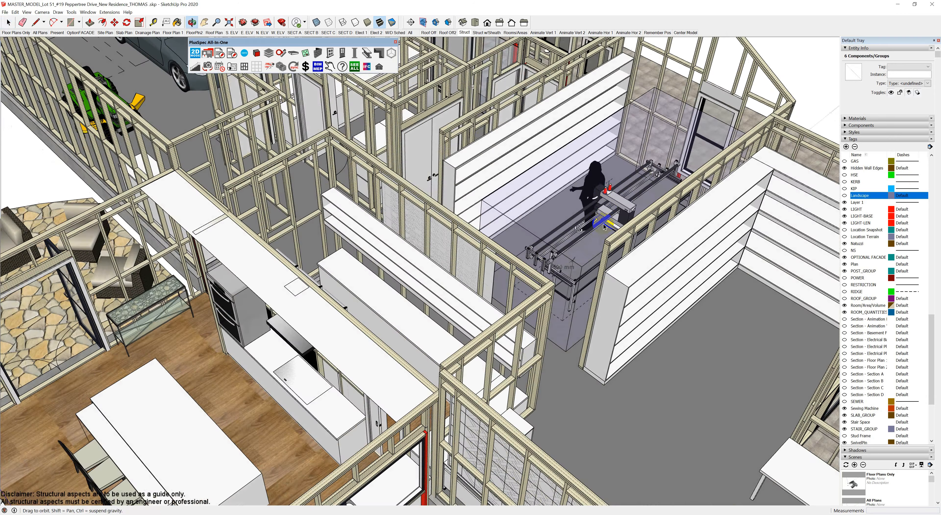
{"action": "left_click", "coordinate": [609, 199], "text": "shift"}
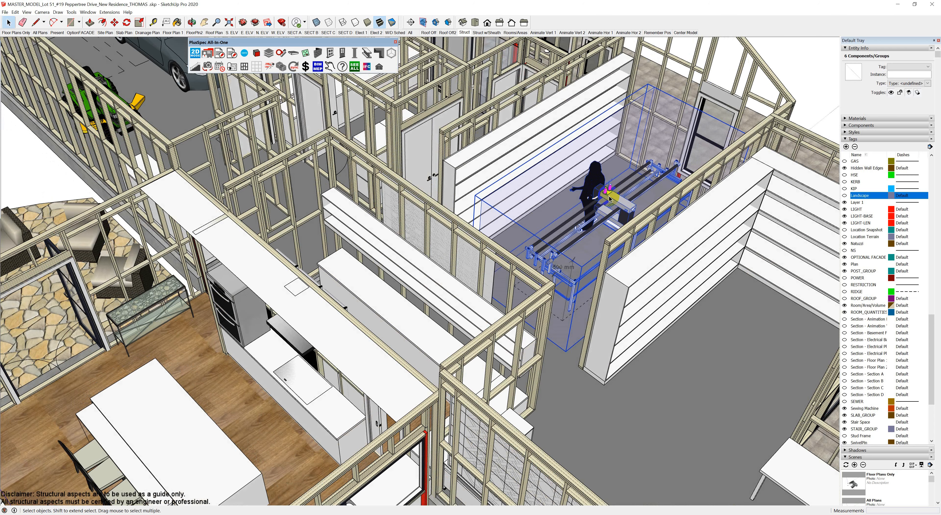
{"action": "scroll", "coordinate": [611, 200], "scroll_direction": "down", "scroll_amount": 10}
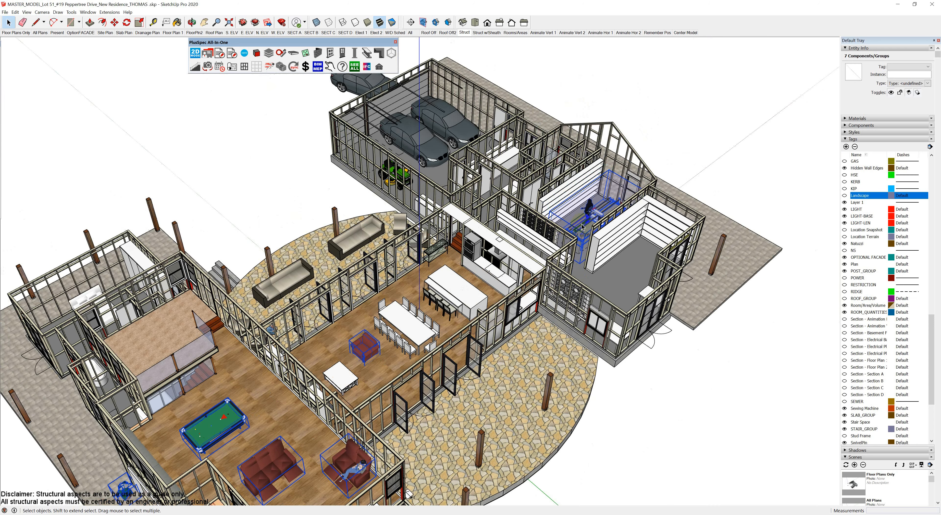
{"action": "middle_click_drag", "start_coordinate": [554, 226], "coordinate": [570, 226]}
{"action": "left_click", "coordinate": [456, 285], "text": "shift"}
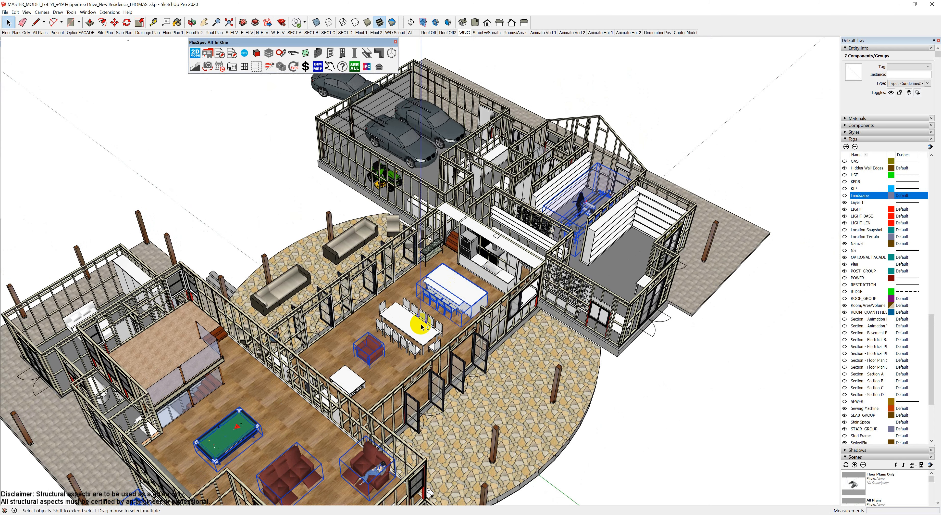
{"action": "left_click", "coordinate": [413, 332], "text": "shift"}
{"action": "left_click", "coordinate": [372, 366], "text": "shift"}
{"action": "left_click", "coordinate": [359, 382], "text": "shift"}
Add the green ride-on mower, the two garaged cars and the car outside the garage to the selection
{"action": "middle_click_drag", "start_coordinate": [359, 382], "coordinate": [309, 381]}
{"action": "middle_click_drag", "start_coordinate": [403, 270], "coordinate": [360, 267]}
{"action": "scroll", "coordinate": [452, 214], "scroll_direction": "up", "scroll_amount": 2}
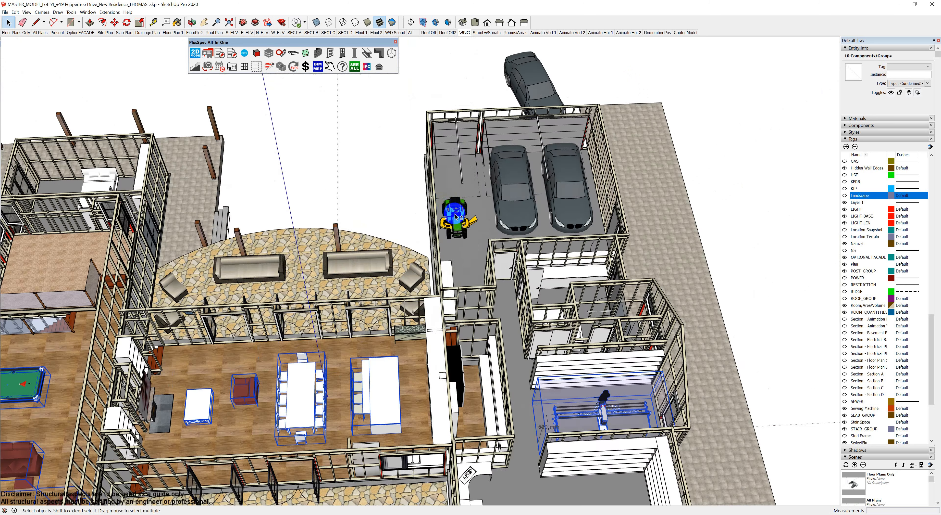
{"action": "left_click", "coordinate": [566, 143], "text": "shift"}
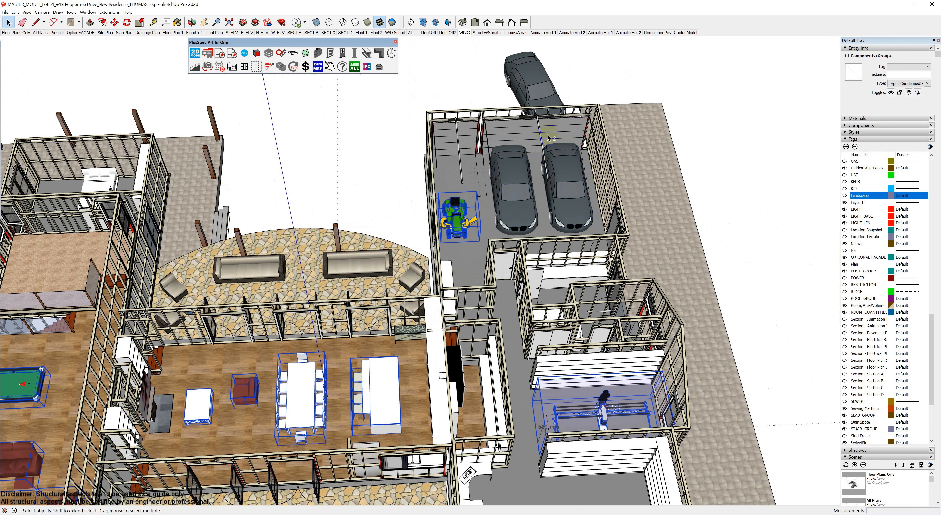
{"action": "left_click", "coordinate": [558, 144], "text": "shift"}
{"action": "left_click", "coordinate": [539, 91], "text": "shift"}
{"action": "scroll", "coordinate": [475, 153], "scroll_direction": "down", "scroll_amount": 5}
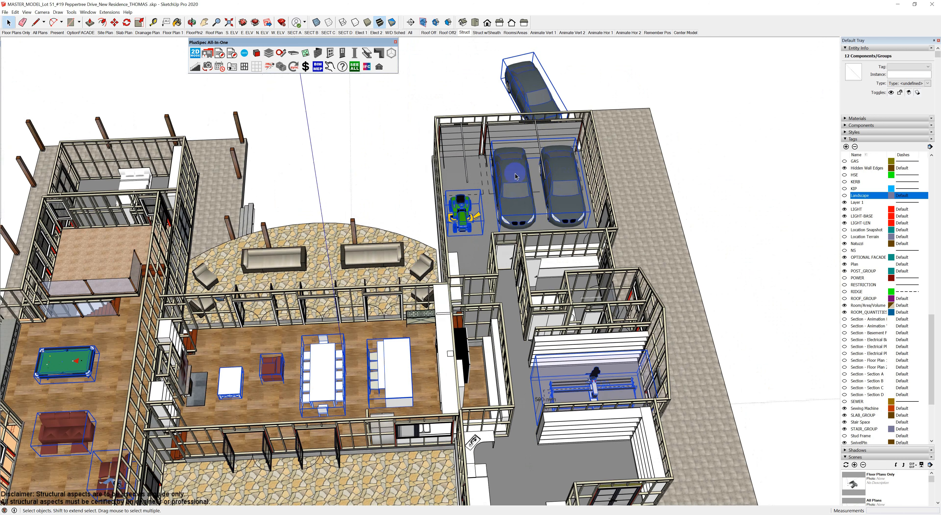
{"action": "middle_click_drag", "start_coordinate": [456, 212], "coordinate": [717, 286]}
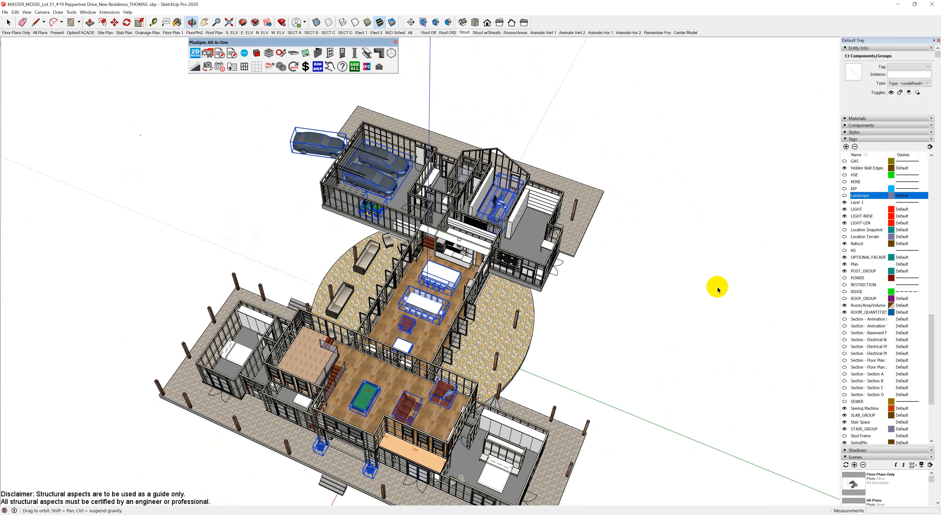
{"action": "scroll", "coordinate": [400, 237], "scroll_direction": "up", "scroll_amount": 5}
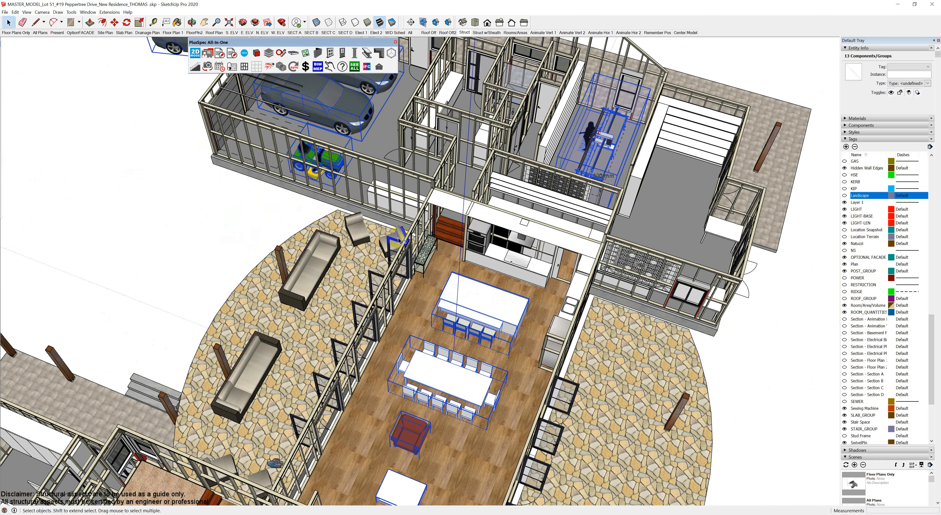
Add the two sofas and the chairs on the stone-paved patio to the selection
{"action": "left_click", "coordinate": [358, 228], "text": "shift"}
{"action": "left_click", "coordinate": [313, 268], "text": "shift"}
{"action": "left_click", "coordinate": [357, 241], "text": "shift"}
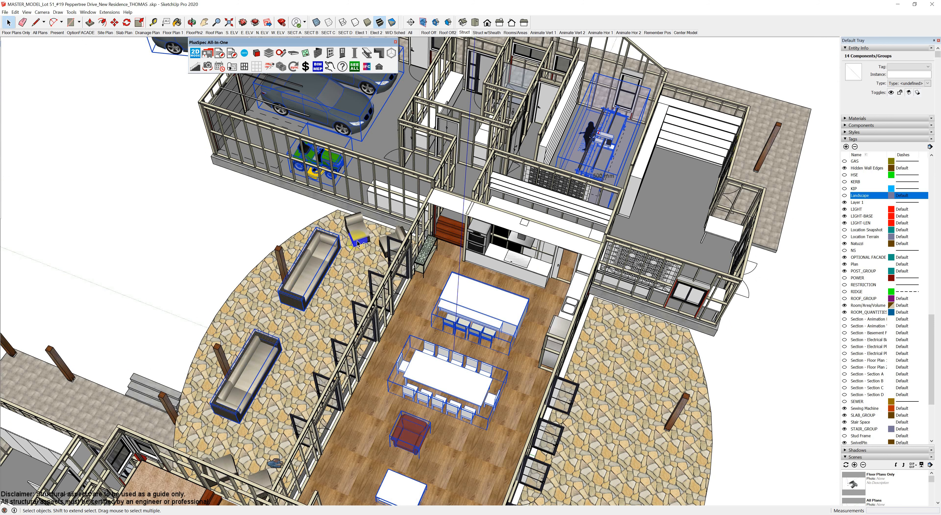
{"action": "left_click", "coordinate": [361, 224], "text": "shift"}
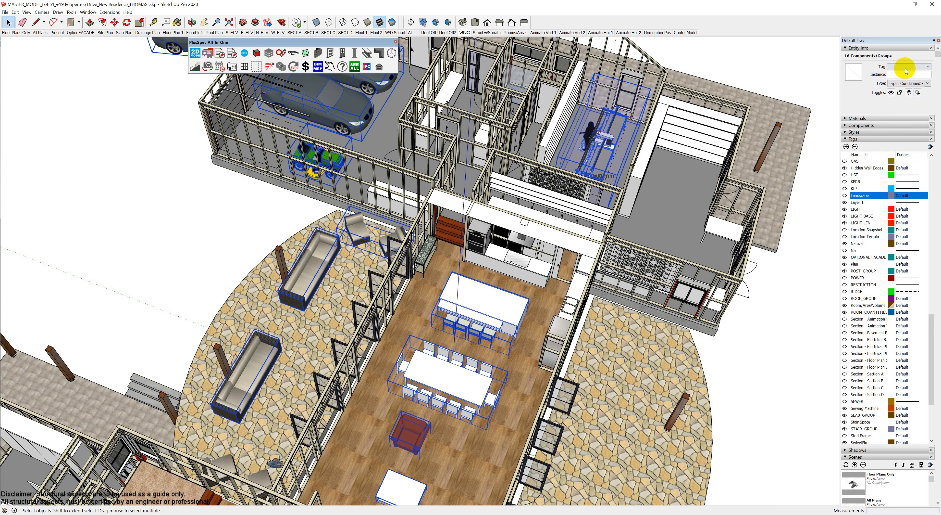
Assign the selected furniture and vehicles to the Landscape tag
{"action": "left_click", "coordinate": [928, 67]}
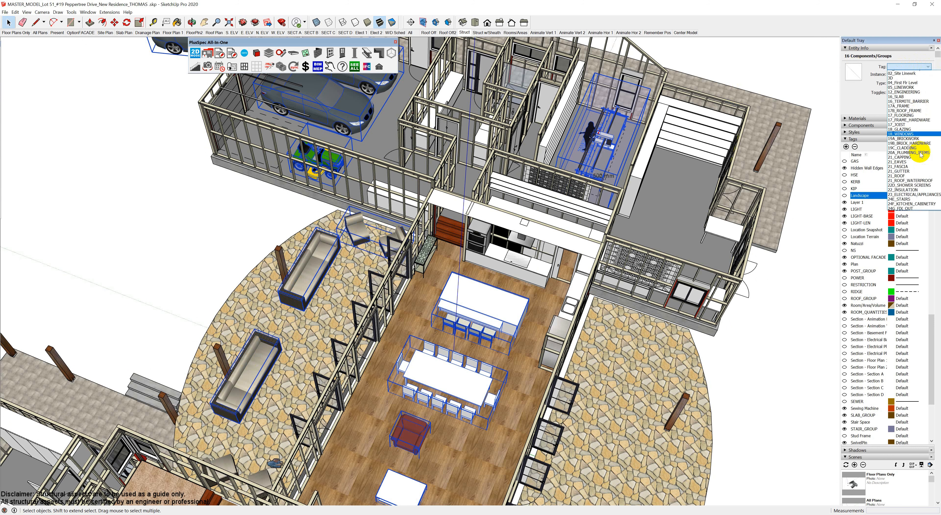
{"action": "scroll", "coordinate": [921, 157], "scroll_direction": "down", "scroll_amount": 5}
{"action": "scroll", "coordinate": [919, 159], "scroll_direction": "down", "scroll_amount": 10}
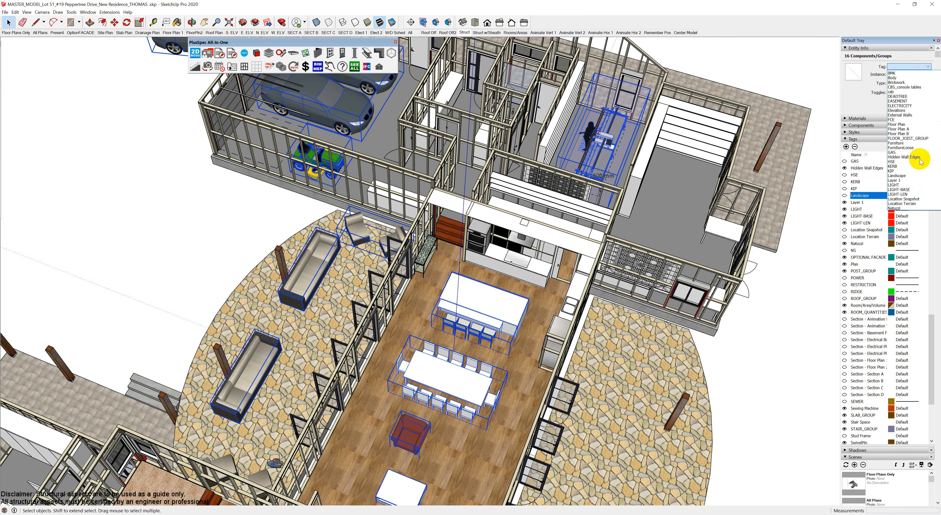
{"action": "left_click", "coordinate": [893, 176]}
{"action": "scroll", "coordinate": [450, 330], "scroll_direction": "down", "scroll_amount": 5}
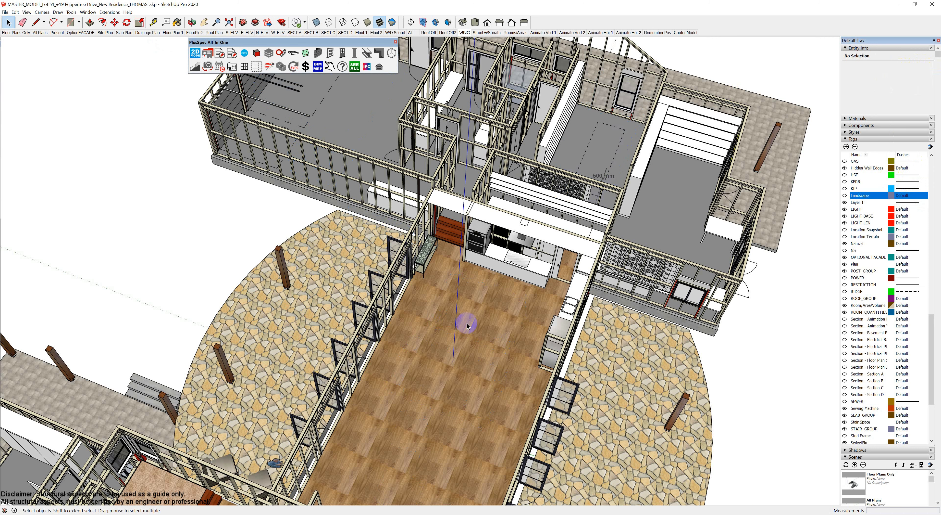
Set the texture height of the verandah posts' western red cedar timber material to 292 mm
{"action": "middle_click_drag", "start_coordinate": [447, 332], "coordinate": [488, 271]}
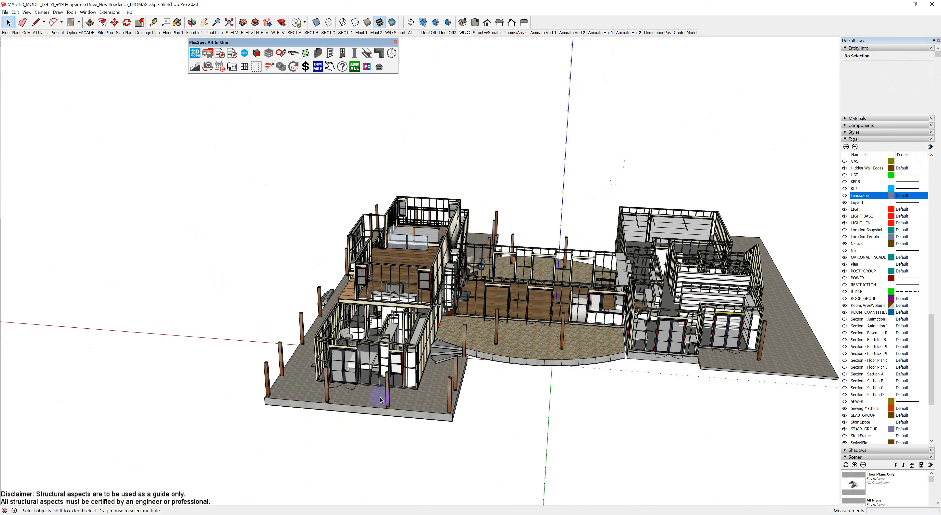
{"action": "scroll", "coordinate": [380, 450], "scroll_direction": "up", "scroll_amount": 10}
{"action": "scroll", "coordinate": [385, 385], "scroll_direction": "down", "scroll_amount": 6}
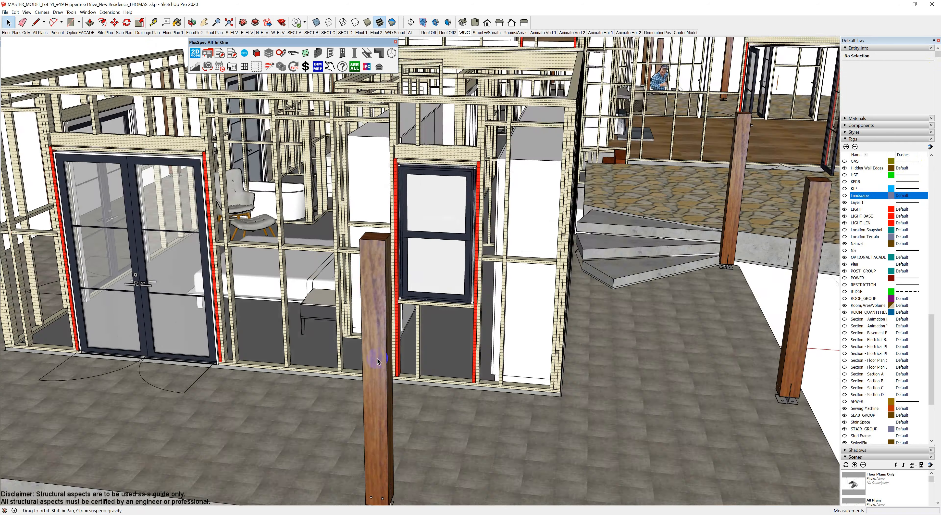
{"action": "scroll", "coordinate": [370, 325], "scroll_direction": "down", "scroll_amount": 4}
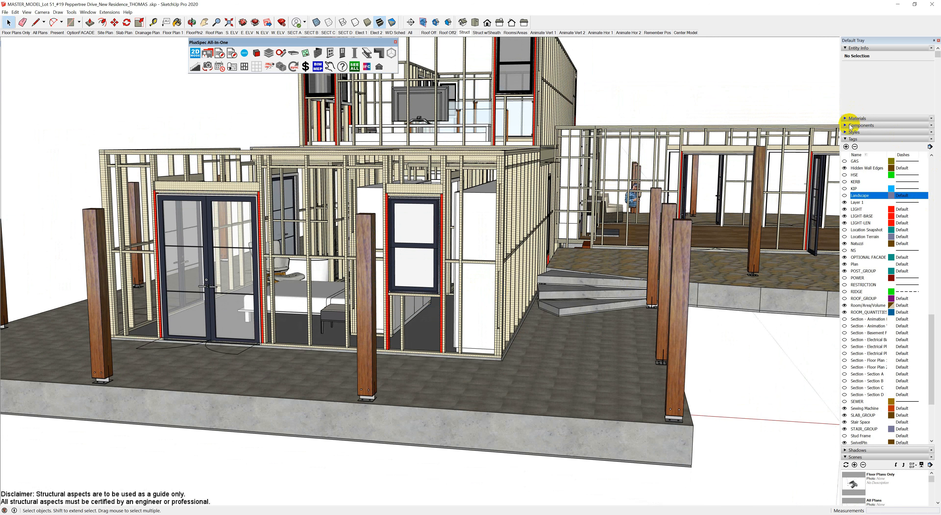
{"action": "left_click", "coordinate": [845, 119]}
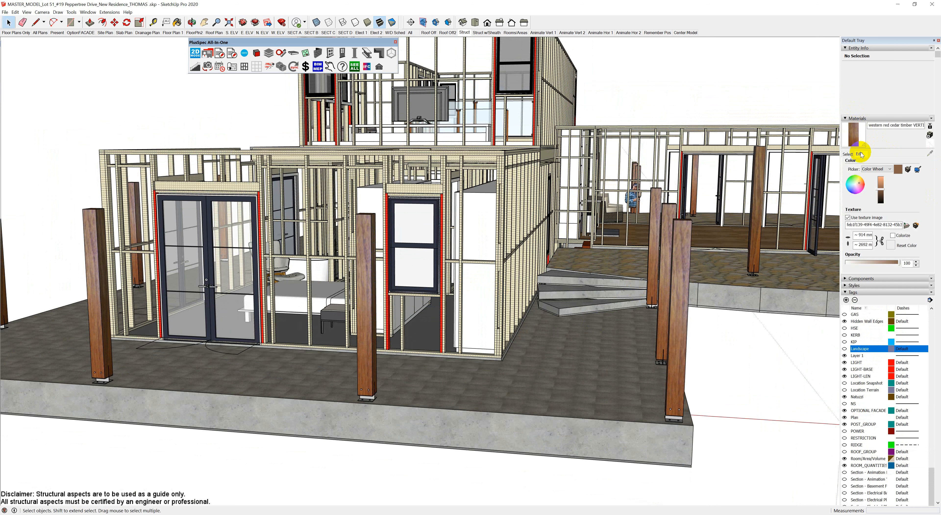
{"action": "left_click", "coordinate": [861, 245]}
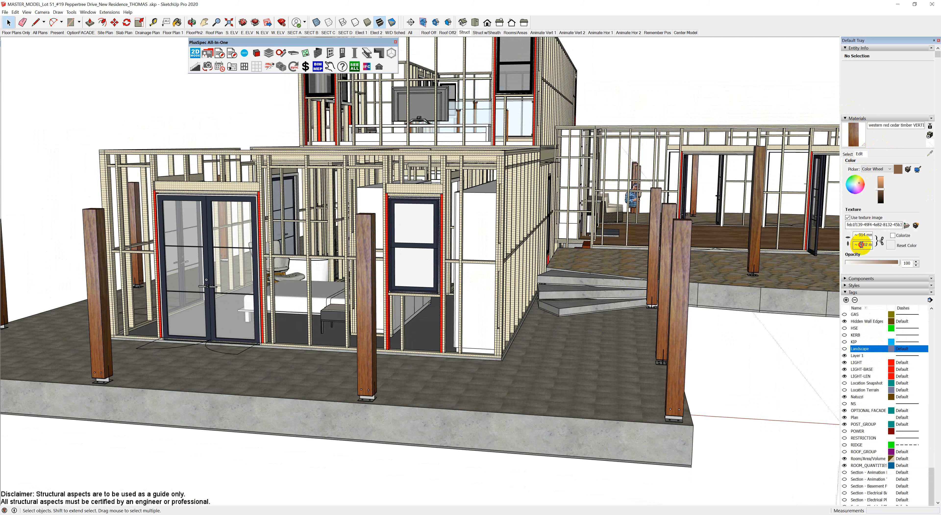
{"action": "type", "text": "1"}
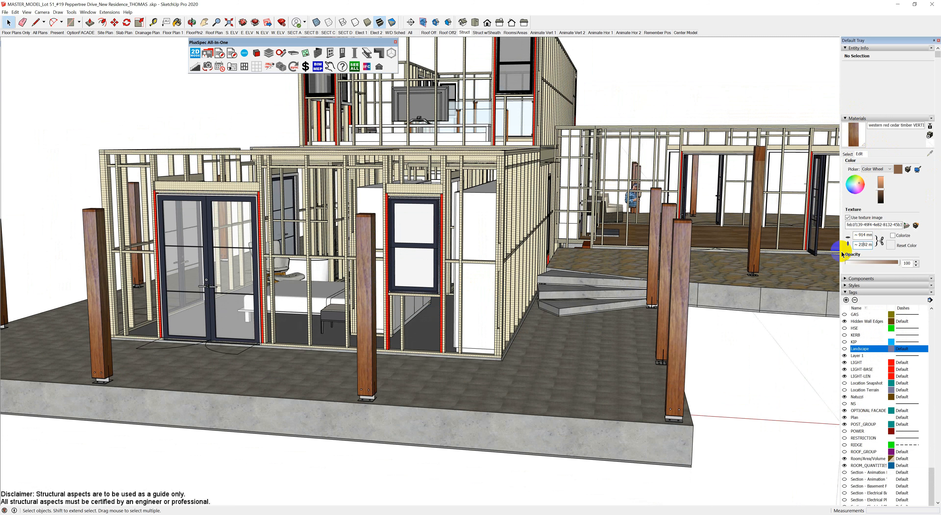
{"action": "left_click", "coordinate": [859, 244]}
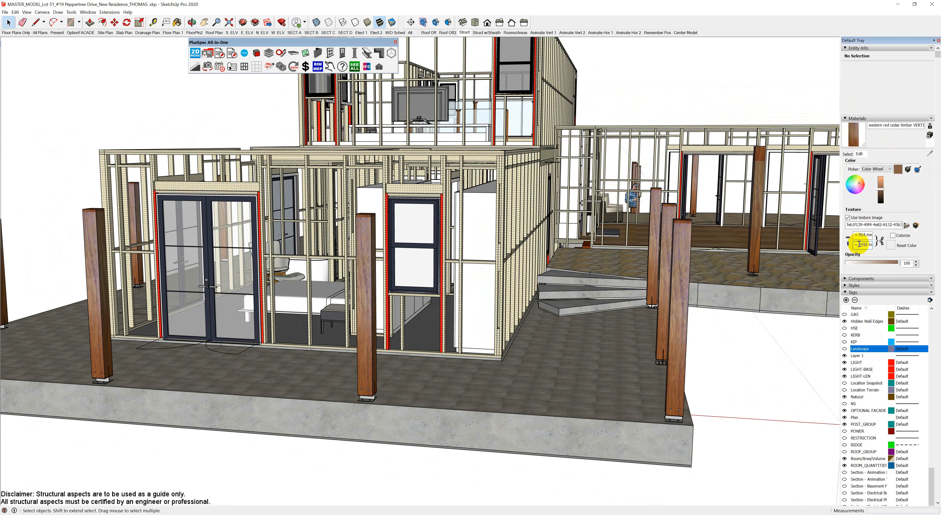
{"action": "key", "text": "Delete"}
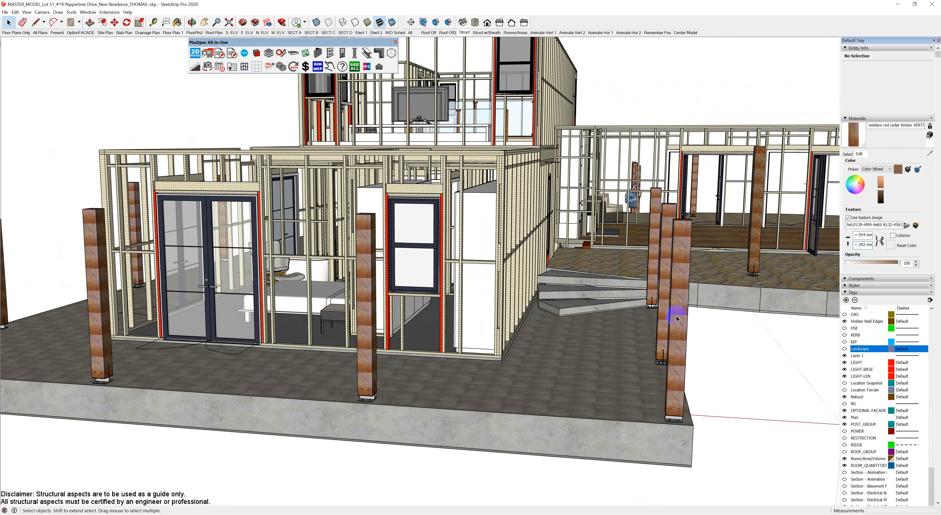
Set the western red cedar timber texture's height to 2792 mm
{"action": "left_click", "coordinate": [865, 242]}
{"action": "left_click", "coordinate": [882, 242]}
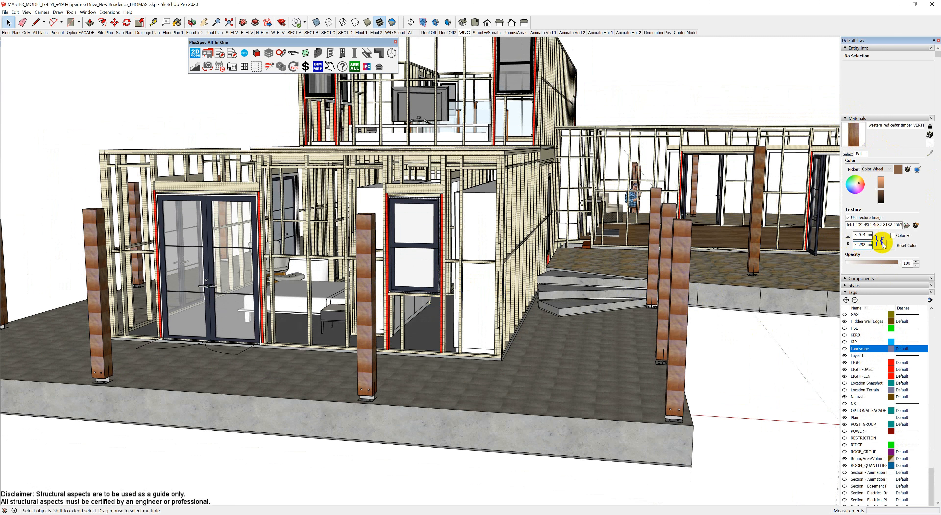
{"action": "left_click", "coordinate": [872, 244]}
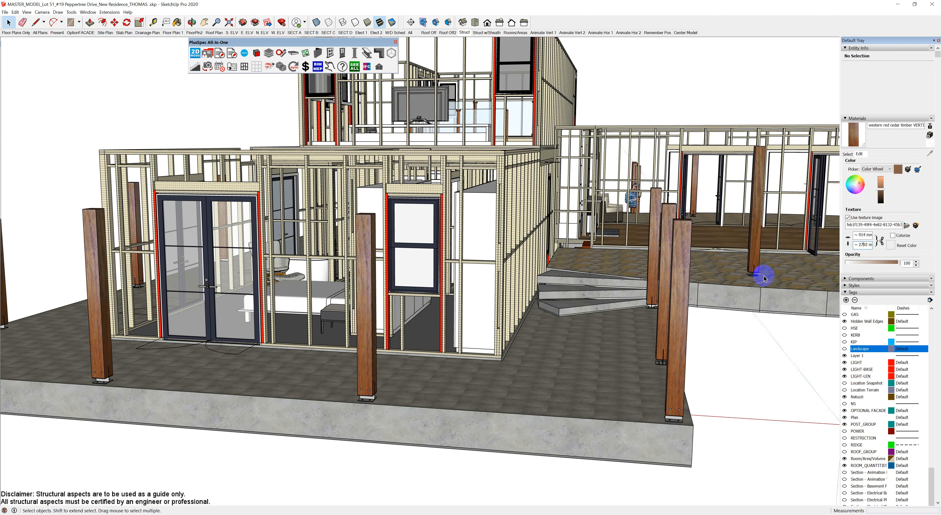
Copy the personal library code from the PlusSpec Share Library Tool, acknowledge the message and close the tool
{"action": "middle_click_drag", "start_coordinate": [762, 269], "coordinate": [576, 295]}
{"action": "middle_click_drag", "start_coordinate": [587, 239], "coordinate": [699, 278]}
{"action": "middle_click_drag", "start_coordinate": [488, 254], "coordinate": [542, 295]}
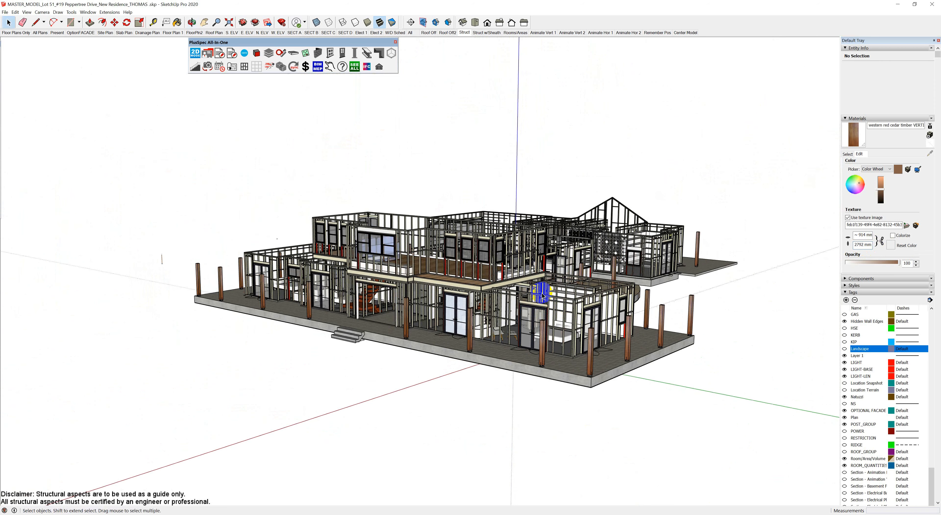
{"action": "scroll", "coordinate": [495, 285], "scroll_direction": "up", "scroll_amount": 5}
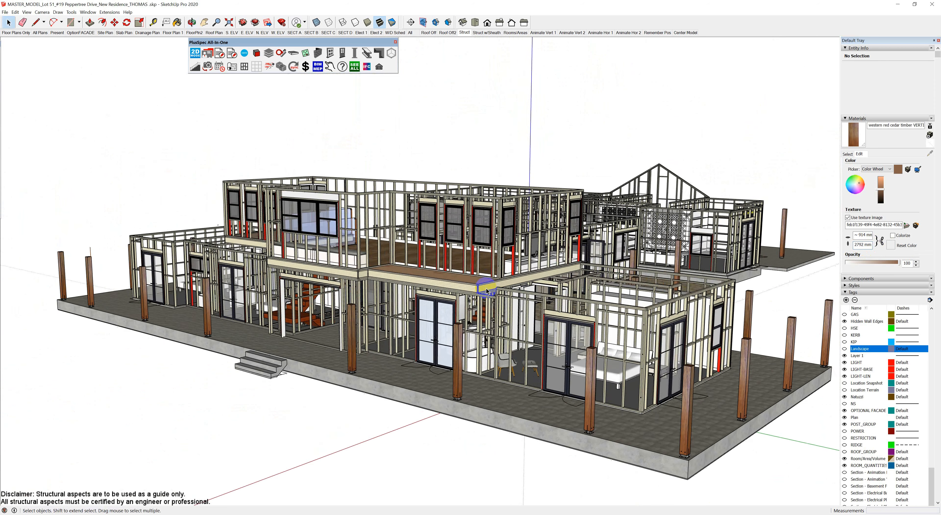
{"action": "middle_click_drag", "start_coordinate": [494, 284], "coordinate": [495, 272]}
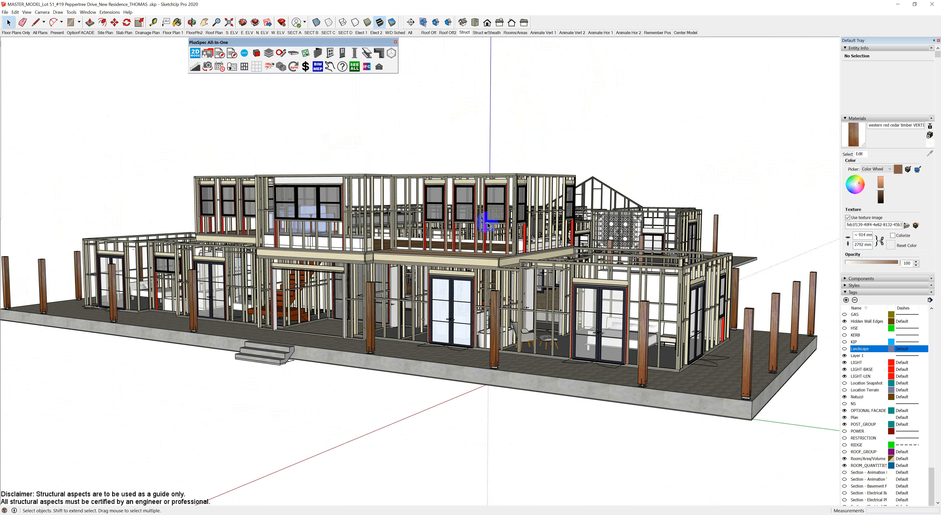
{"action": "left_click", "coordinate": [294, 67]}
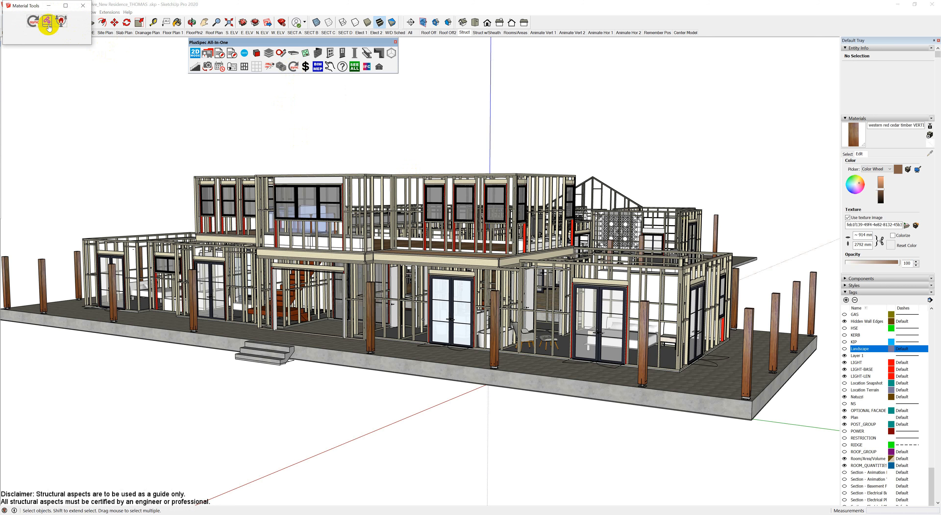
{"action": "left_click", "coordinate": [49, 26]}
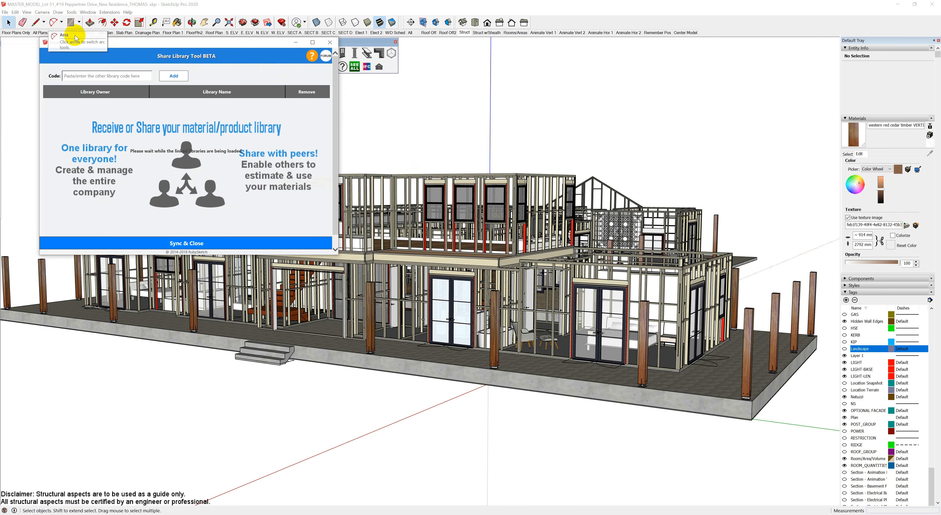
{"action": "left_click_drag", "start_coordinate": [243, 52], "coordinate": [358, 101]}
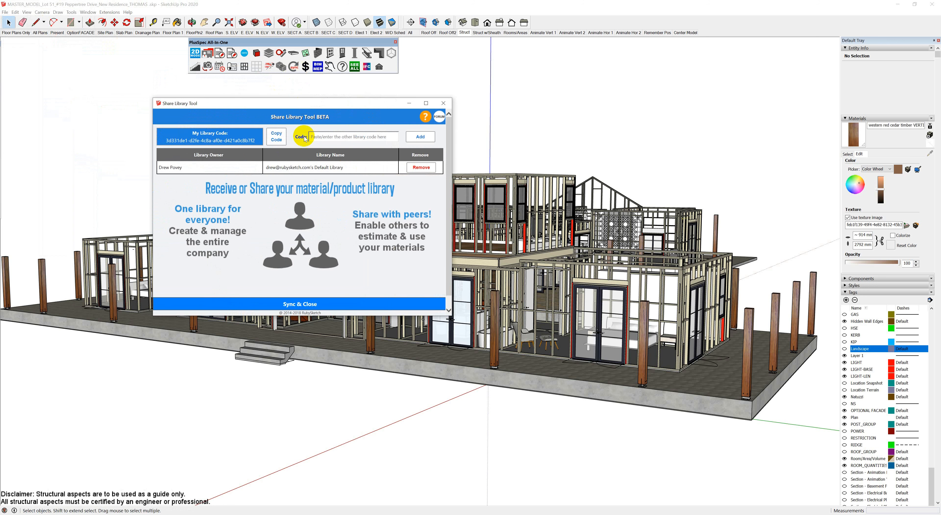
{"action": "left_click", "coordinate": [276, 139]}
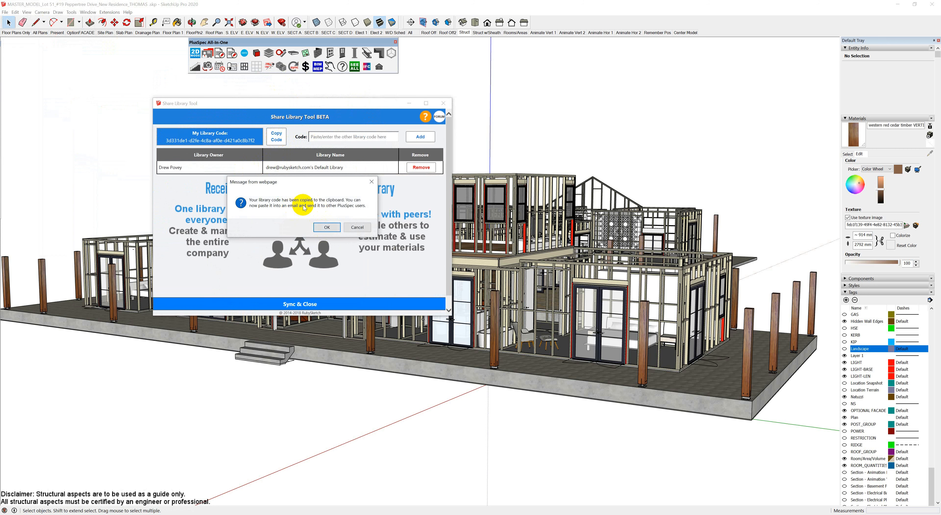
{"action": "left_click", "coordinate": [327, 227]}
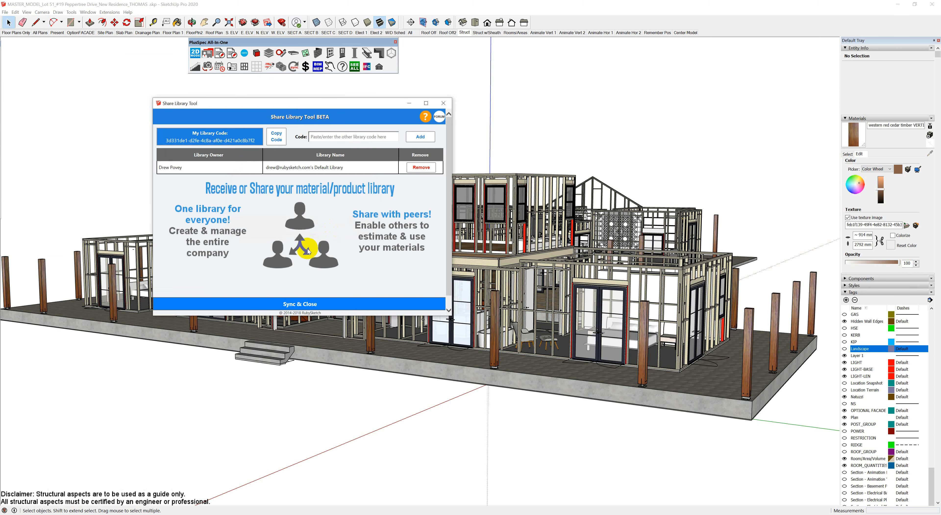
{"action": "left_click", "coordinate": [441, 102]}
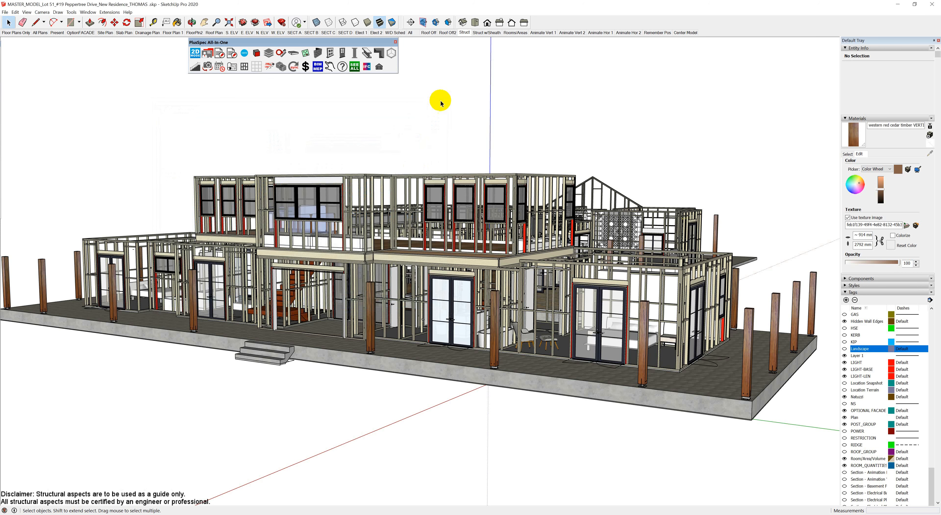
Generate a takeoff of only the verandah's corner post, without Advanced Framing information, keeping the model in view
{"action": "middle_click_drag", "start_coordinate": [588, 347], "coordinate": [552, 344]}
{"action": "scroll", "coordinate": [553, 344], "scroll_direction": "up", "scroll_amount": 6}
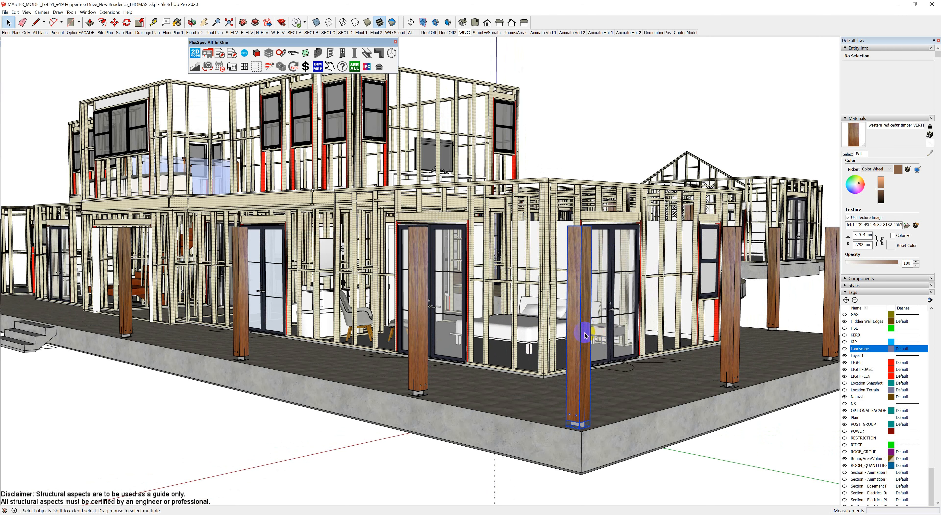
{"action": "left_click", "coordinate": [586, 336]}
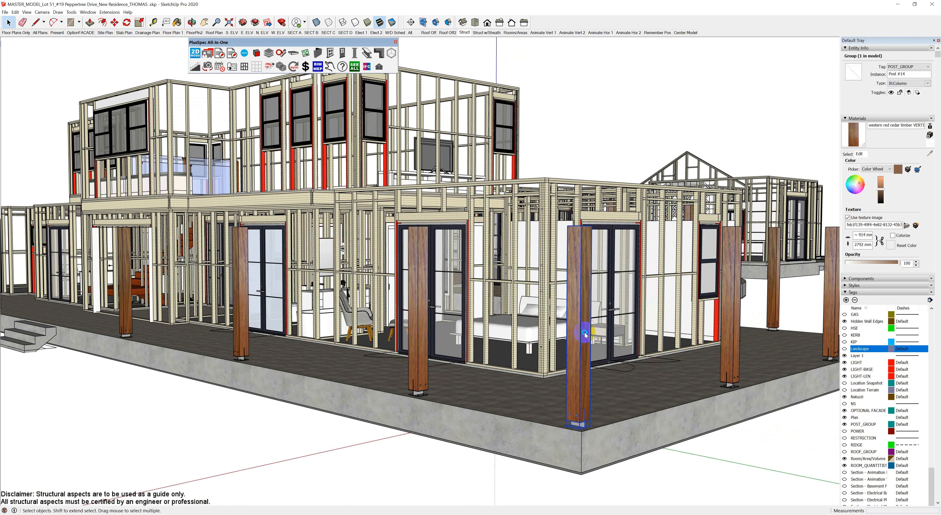
{"action": "right_click", "coordinate": [585, 334]}
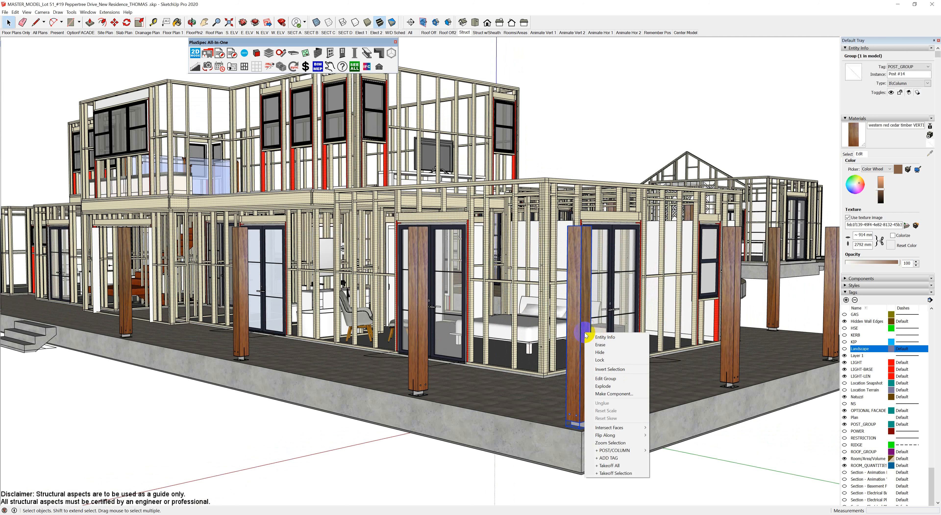
{"action": "left_click", "coordinate": [626, 473]}
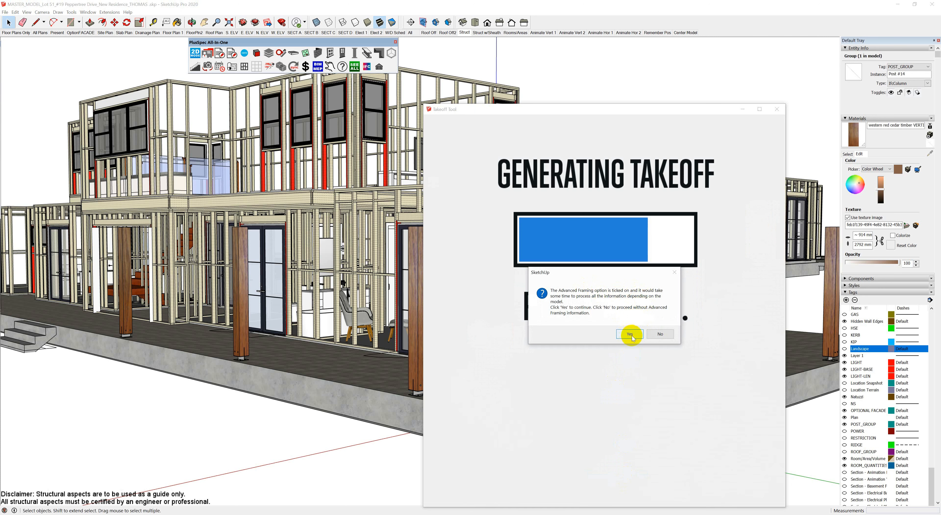
{"action": "left_click", "coordinate": [658, 334]}
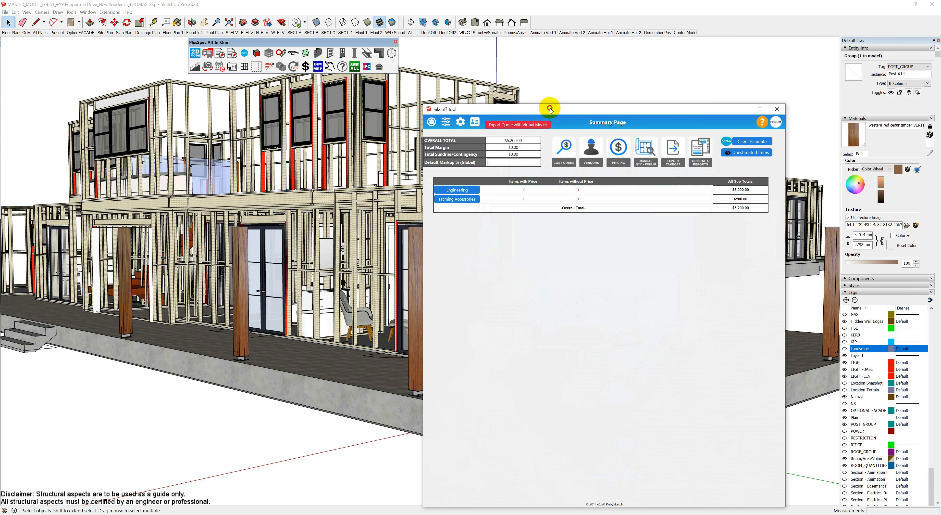
{"action": "left_click_drag", "start_coordinate": [549, 108], "coordinate": [693, 136]}
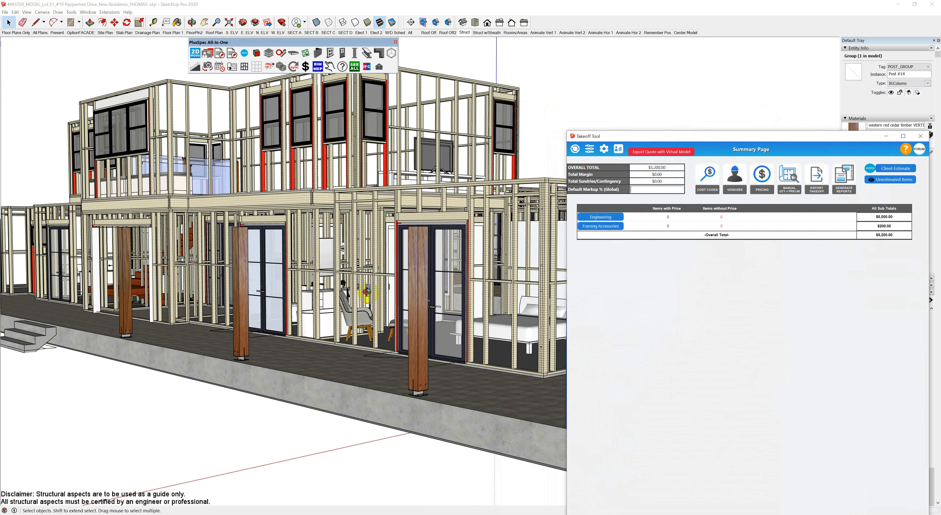
Examine the corner post's takeoff, expanding Framing Accessories with its 17_FRAME_HARDWARE items and the Engineering category
{"action": "middle_click_drag", "start_coordinate": [367, 292], "coordinate": [309, 303]}
{"action": "scroll", "coordinate": [309, 303], "scroll_direction": "up", "scroll_amount": 1}
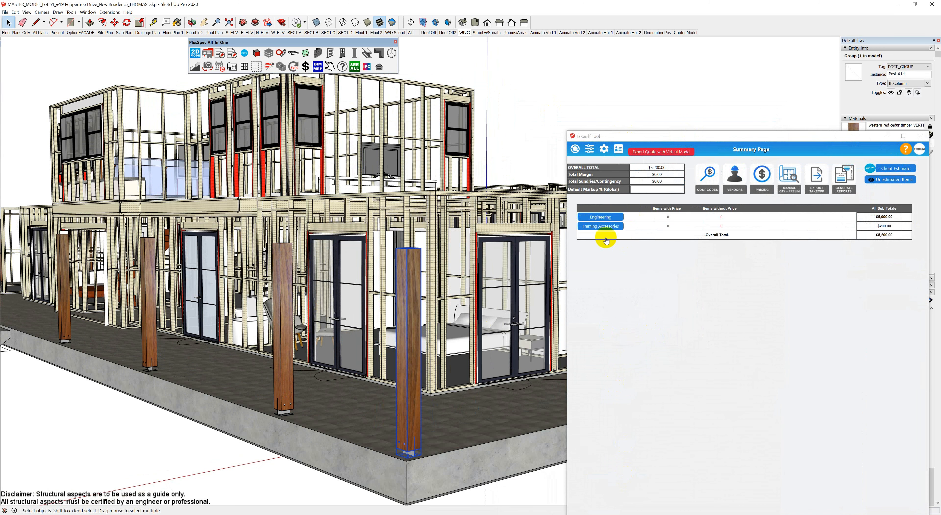
{"action": "left_click", "coordinate": [602, 227]}
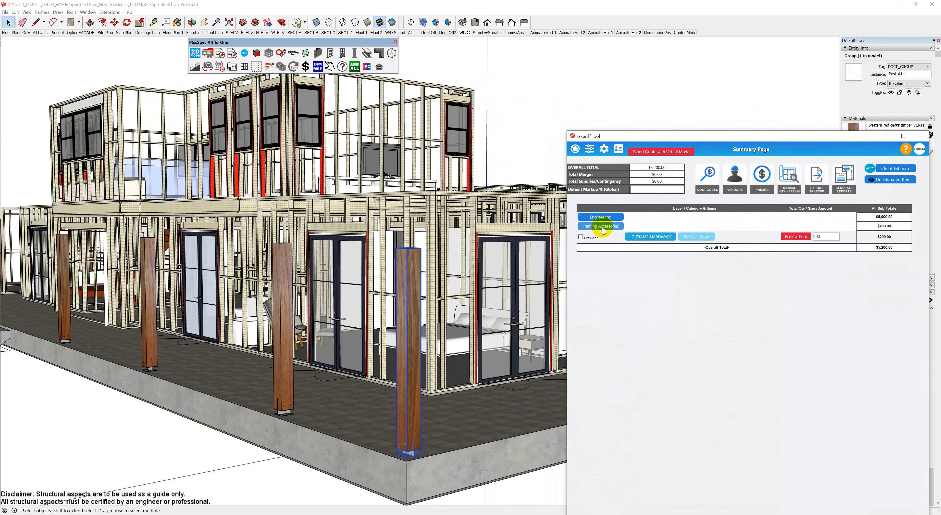
{"action": "left_click", "coordinate": [651, 237]}
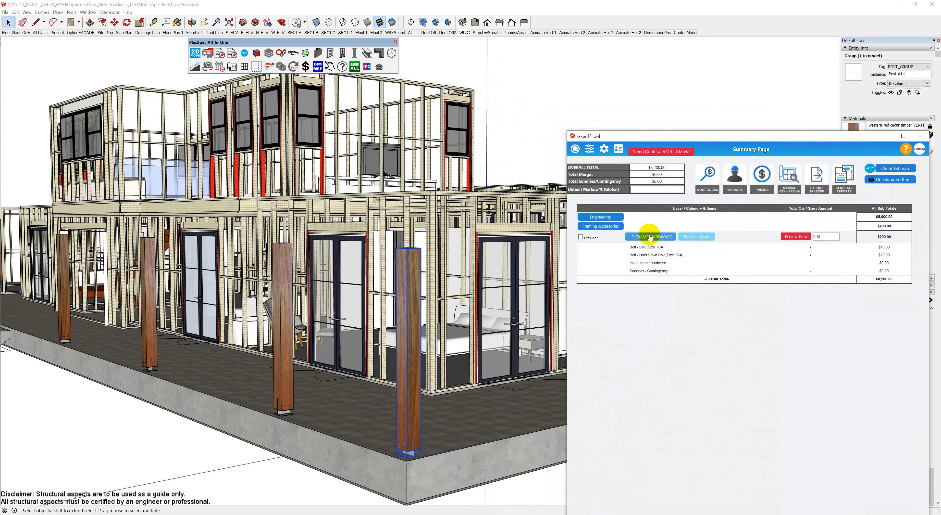
{"action": "left_click", "coordinate": [602, 217]}
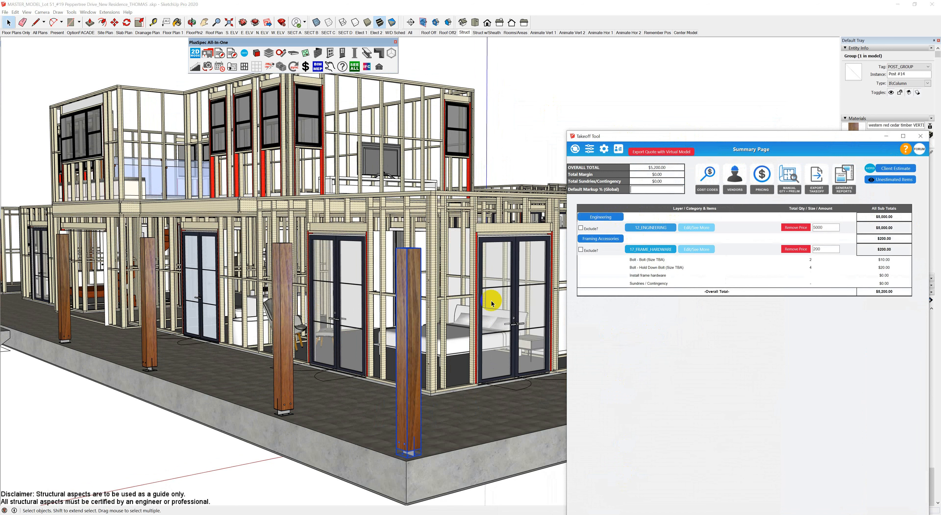
{"action": "left_click", "coordinate": [410, 365]}
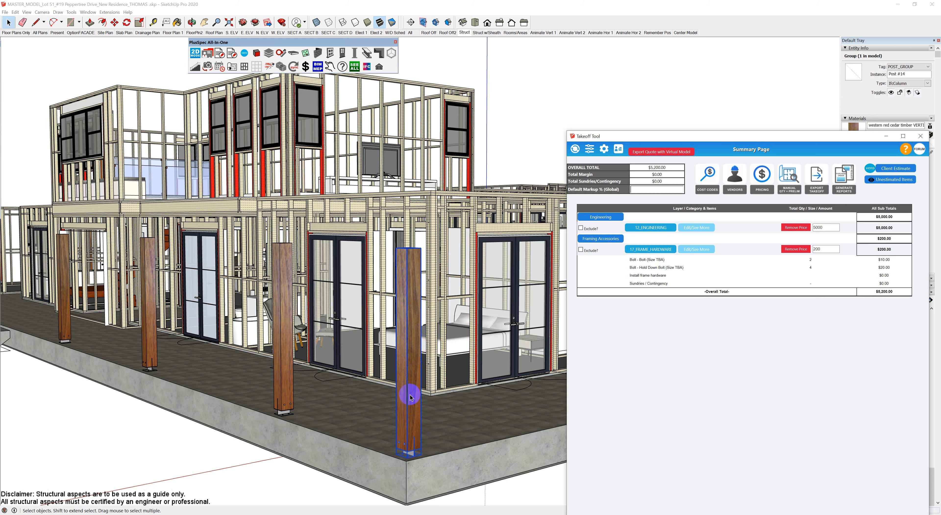
{"action": "left_click", "coordinate": [733, 178]}
{"action": "left_click", "coordinate": [747, 139]}
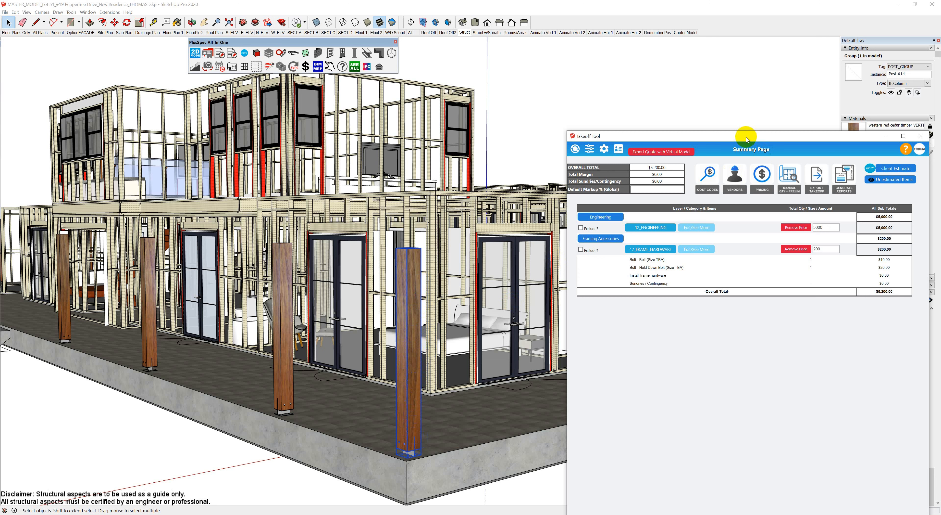
{"action": "left_click_drag", "start_coordinate": [736, 141], "coordinate": [720, 145]}
{"action": "left_click", "coordinate": [395, 326]}
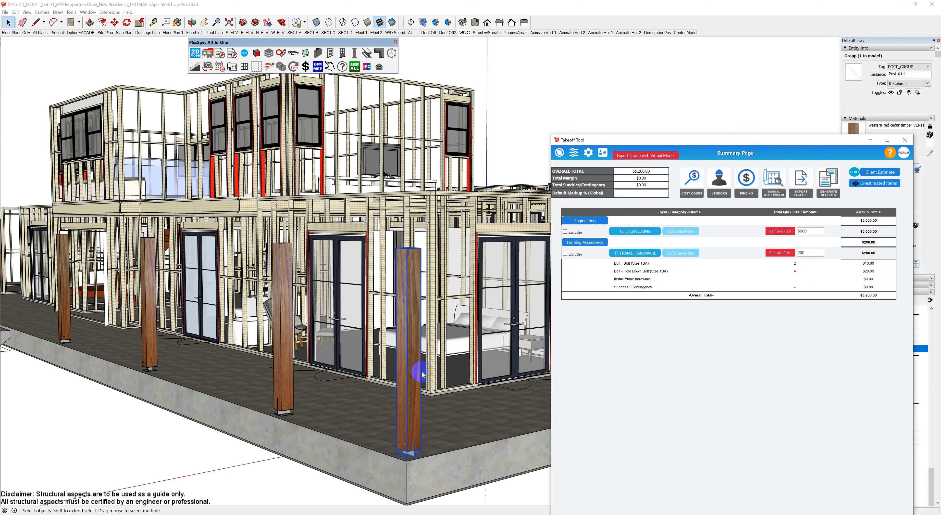
Try to dimension the top edge of the verandah's corner post between its two upper corners
{"action": "scroll", "coordinate": [398, 393], "scroll_direction": "down", "scroll_amount": 3}
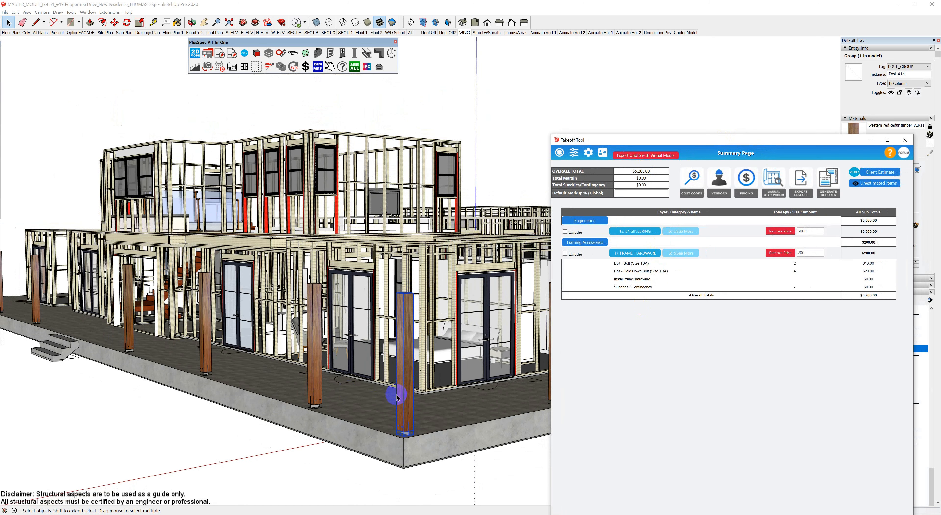
{"action": "middle_click_drag", "start_coordinate": [163, 339], "coordinate": [344, 416]}
{"action": "scroll", "coordinate": [228, 439], "scroll_direction": "up", "scroll_amount": 10}
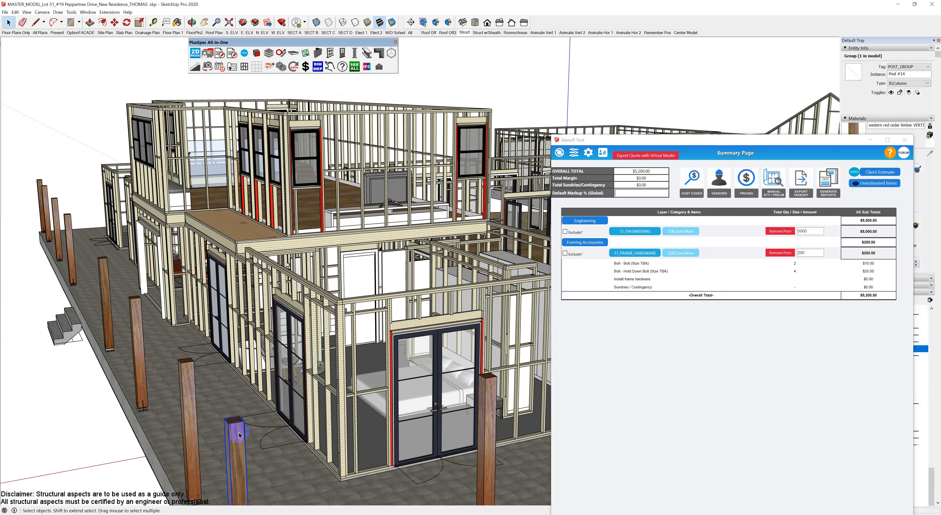
{"action": "scroll", "coordinate": [230, 433], "scroll_direction": "down", "scroll_amount": 2}
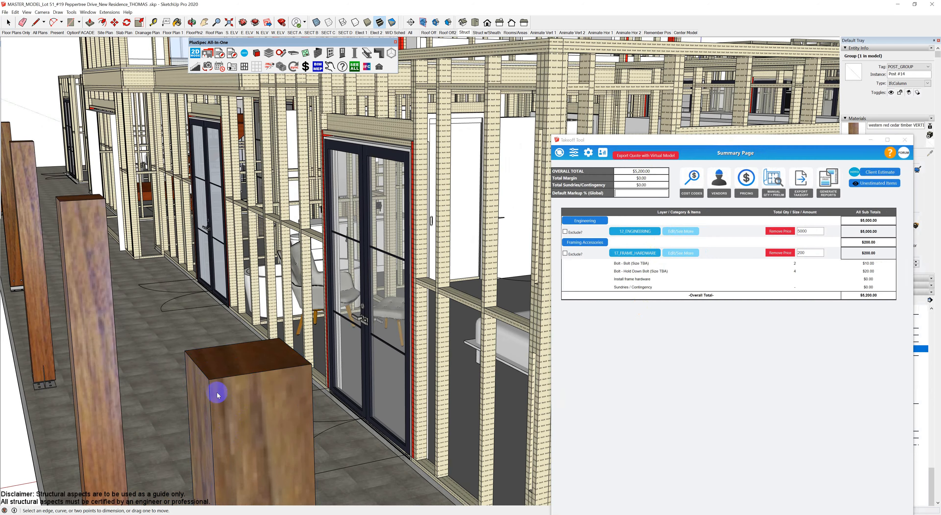
{"action": "key", "text": "d"}
{"action": "left_click", "coordinate": [208, 379]}
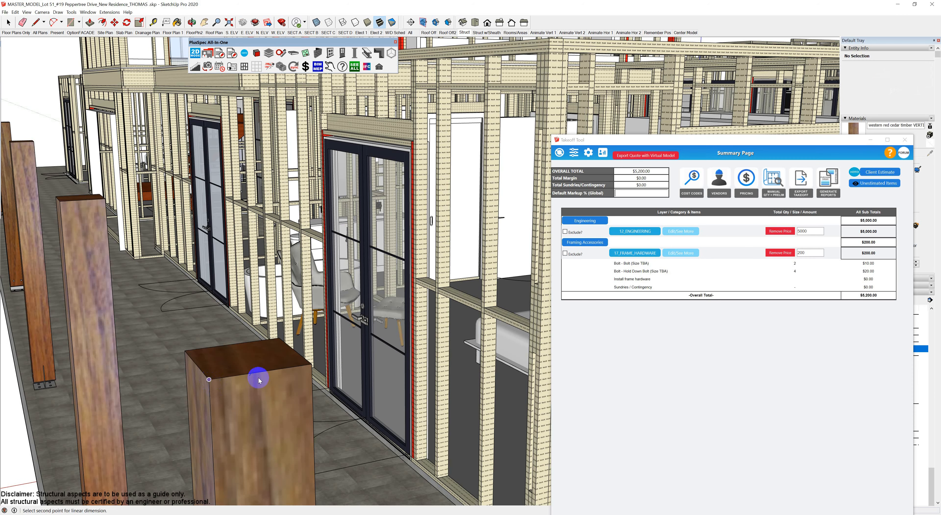
{"action": "left_click", "coordinate": [310, 364]}
{"action": "scroll", "coordinate": [322, 391], "scroll_direction": "down", "scroll_amount": 2}
{"action": "scroll", "coordinate": [316, 398], "scroll_direction": "up", "scroll_amount": 2}
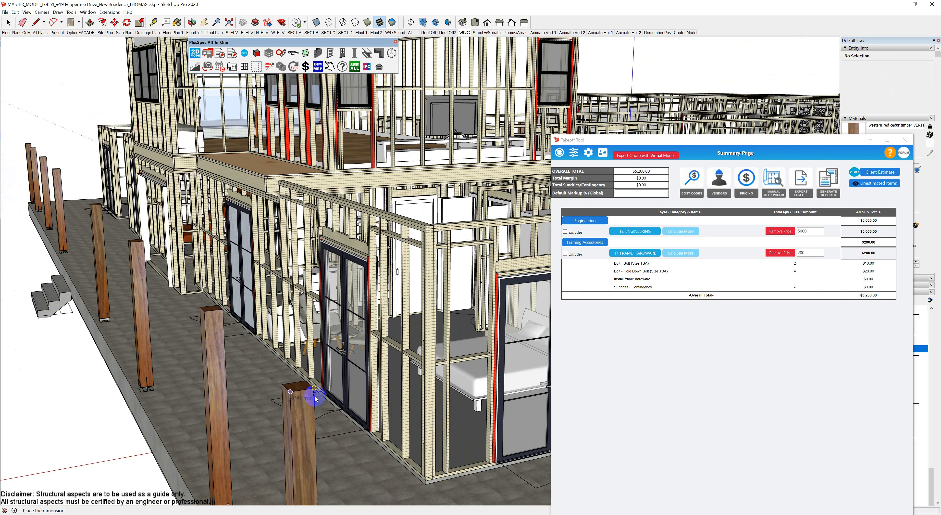
{"action": "scroll", "coordinate": [310, 398], "scroll_direction": "down", "scroll_amount": 8}
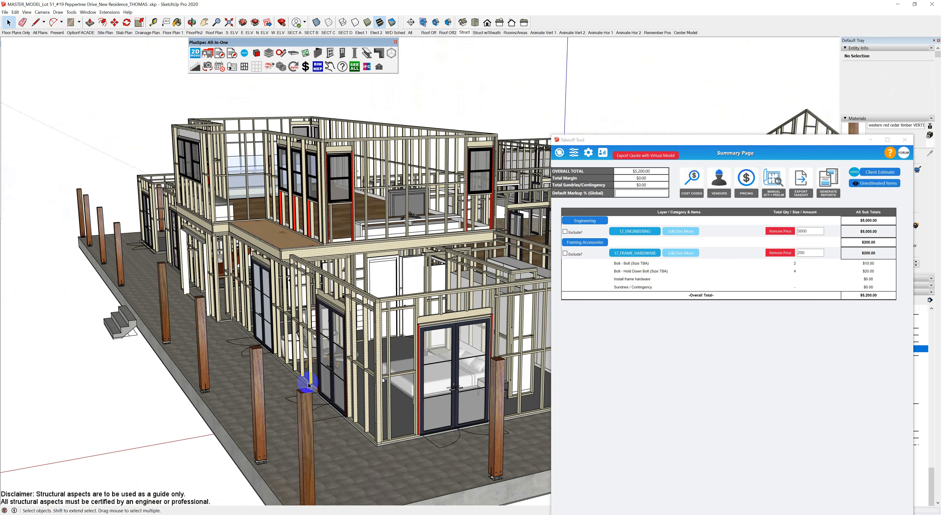
Close the corner post's takeoff summary and return to the whole framed model
{"action": "mouse_move", "coordinate": [280, 311]}
{"action": "middle_mouse_down"}
{"action": "mouse_move", "coordinate": [319, 326]}
{"action": "mouse_move", "coordinate": [263, 311]}
{"action": "mouse_move", "coordinate": [273, 301]}
{"action": "mouse_move", "coordinate": [315, 305]}
{"action": "mouse_move", "coordinate": [352, 289]}
{"action": "mouse_move", "coordinate": [305, 261]}
{"action": "mouse_move", "coordinate": [478, 258]}
{"action": "mouse_move", "coordinate": [317, 271]}
{"action": "mouse_move", "coordinate": [469, 275]}
{"action": "mouse_move", "coordinate": [456, 279]}
{"action": "middle_mouse_up"}
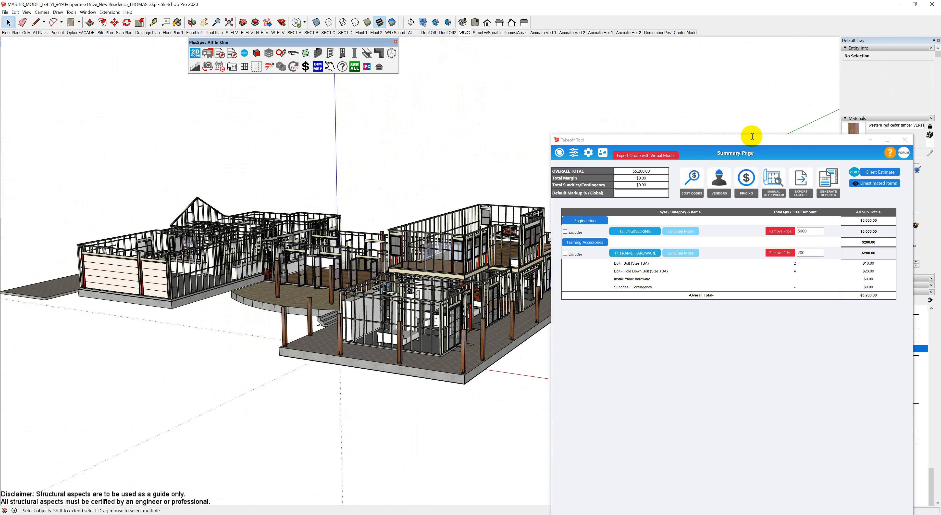
{"action": "left_click", "coordinate": [903, 140]}
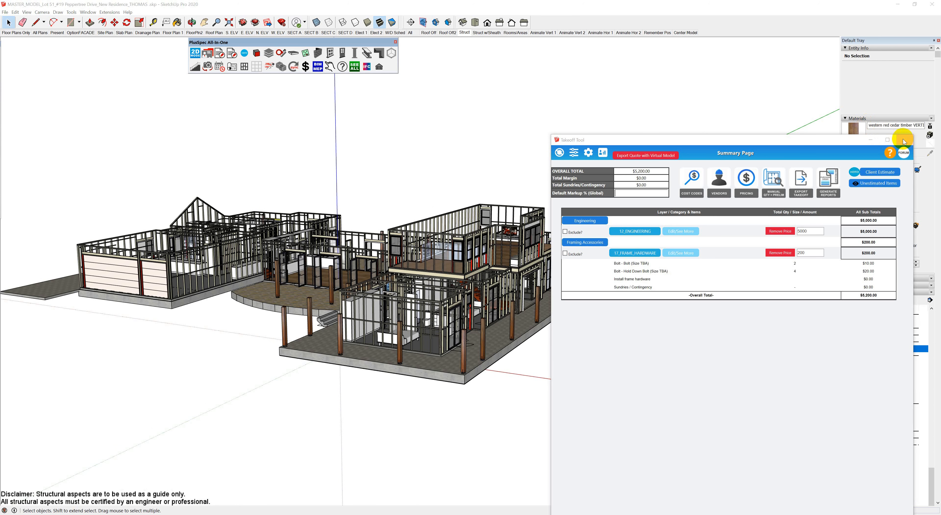
{"action": "left_click", "coordinate": [777, 359]}
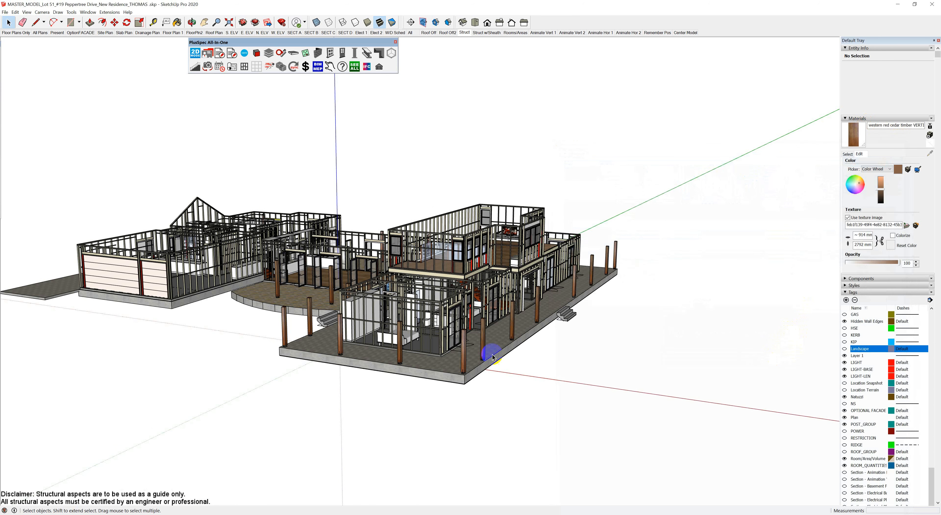
Switch to the All scene and frame the complete house with its upper-storey roof in view
{"action": "mouse_move", "coordinate": [418, 342]}
{"action": "middle_mouse_down"}
{"action": "mouse_move", "coordinate": [424, 353]}
{"action": "mouse_move", "coordinate": [359, 357]}
{"action": "mouse_move", "coordinate": [349, 196]}
{"action": "middle_mouse_up"}
{"action": "left_click", "coordinate": [411, 33]}
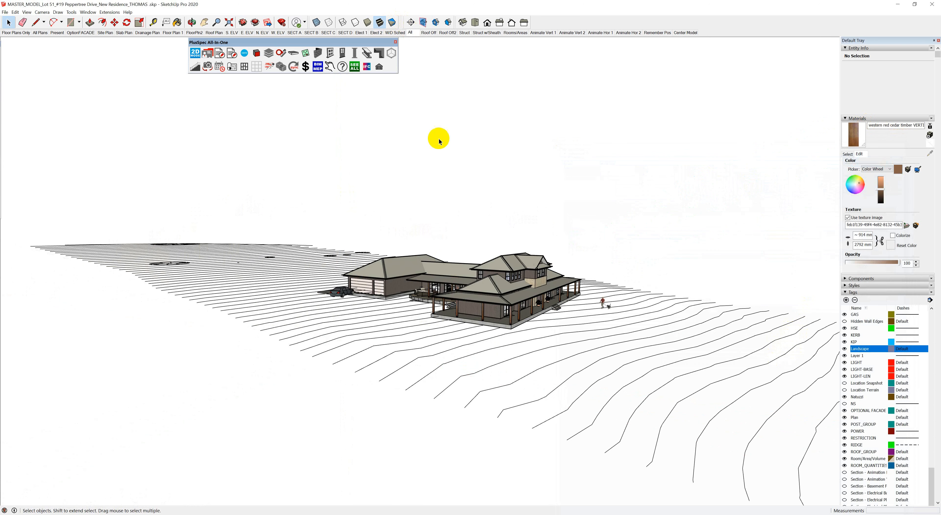
{"action": "scroll", "coordinate": [441, 287], "scroll_direction": "up", "scroll_amount": 5}
{"action": "scroll", "coordinate": [505, 320], "scroll_direction": "up", "scroll_amount": 6}
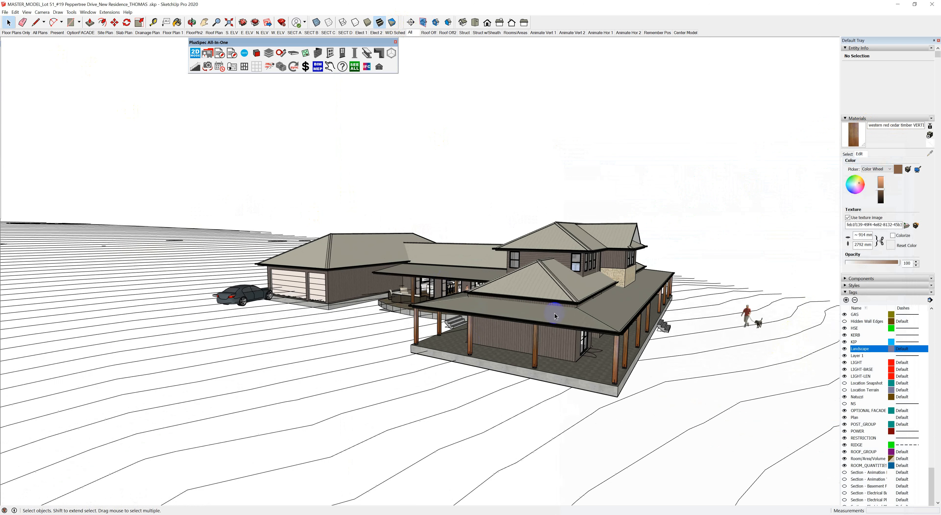
{"action": "middle_click_drag", "start_coordinate": [565, 320], "coordinate": [528, 347]}
{"action": "scroll", "coordinate": [528, 347], "scroll_direction": "down", "scroll_amount": 3}
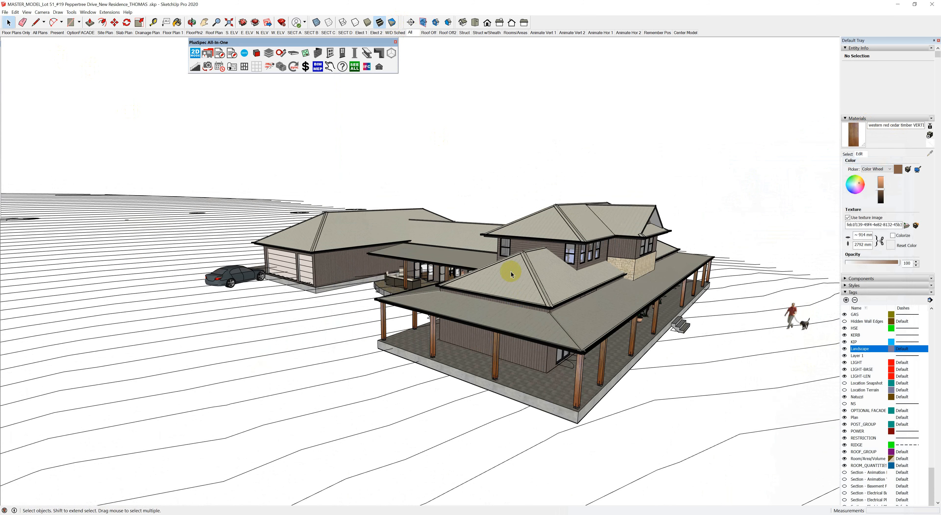
Enter the upper-storey roof group, select all its connected geometry and start creating roof framing from it
{"action": "left_click", "coordinate": [549, 225]}
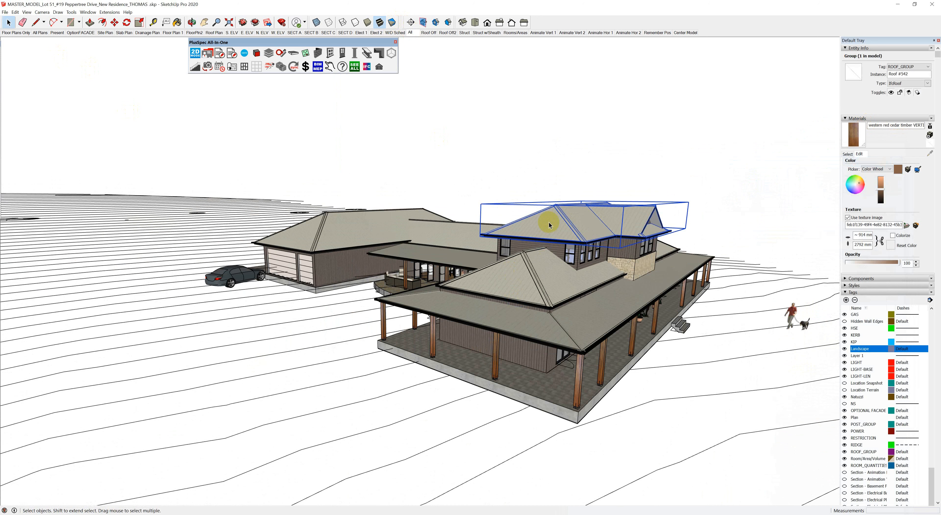
{"action": "double_click", "coordinate": [549, 224]}
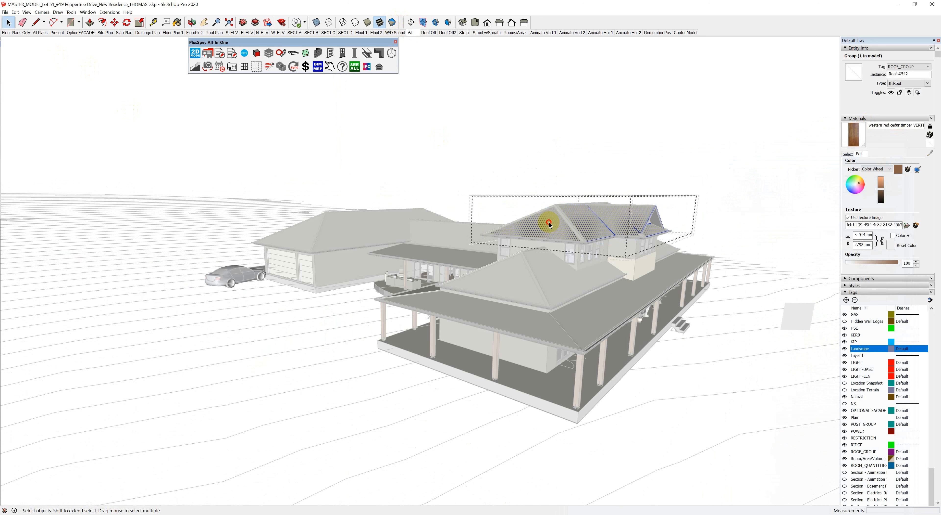
{"action": "triple_click", "coordinate": [549, 225]}
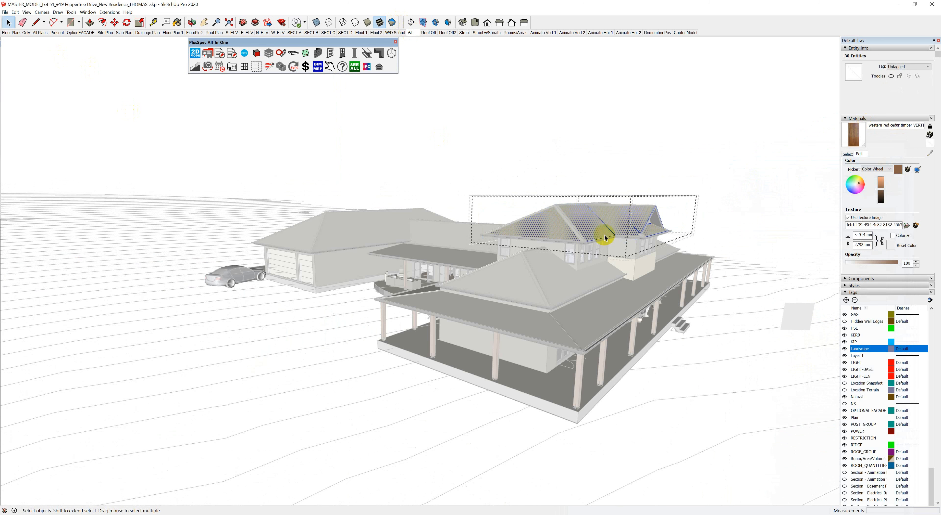
{"action": "right_click", "coordinate": [547, 226]}
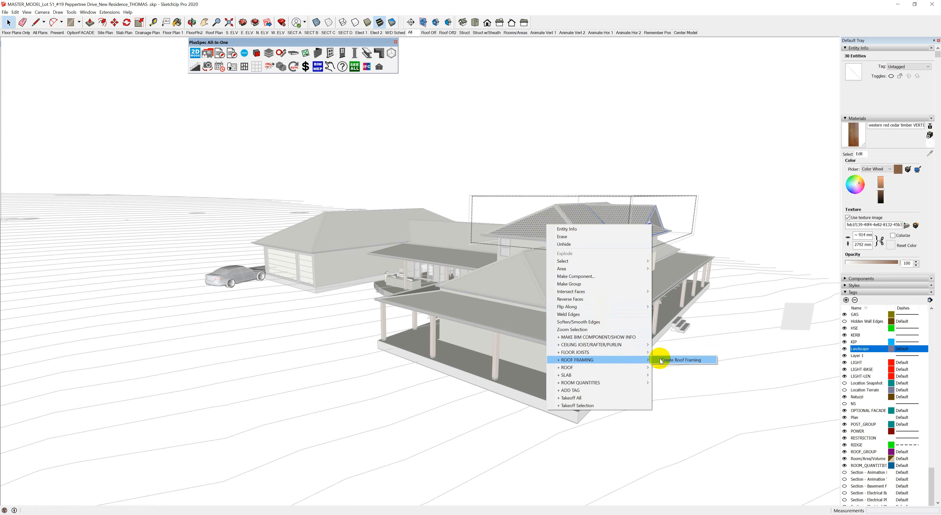
{"action": "left_click", "coordinate": [677, 361]}
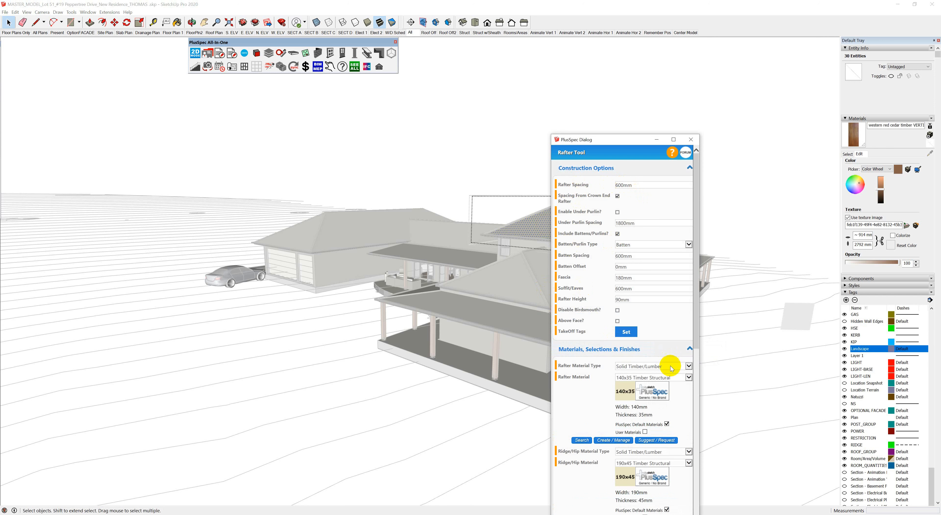
Open the Rafter Material choices in the Rafter Tool and look through the larger structural timber sizes
{"action": "left_click", "coordinate": [689, 377]}
{"action": "scroll", "coordinate": [689, 379], "scroll_direction": "down", "scroll_amount": 4}
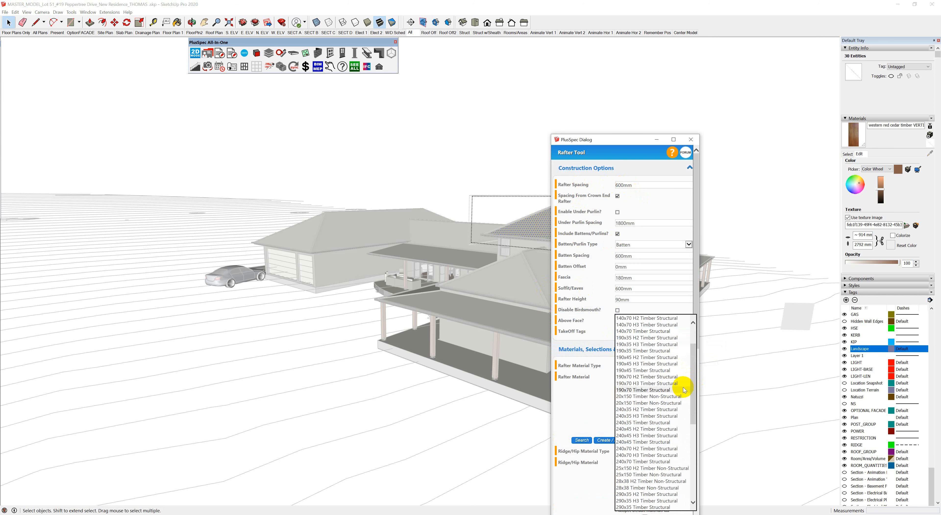
{"action": "scroll", "coordinate": [684, 390], "scroll_direction": "down", "scroll_amount": 1}
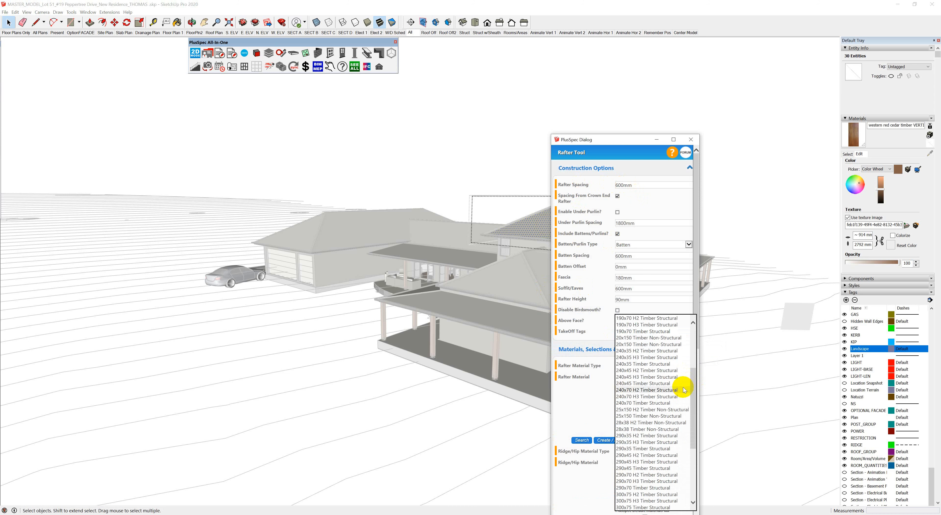